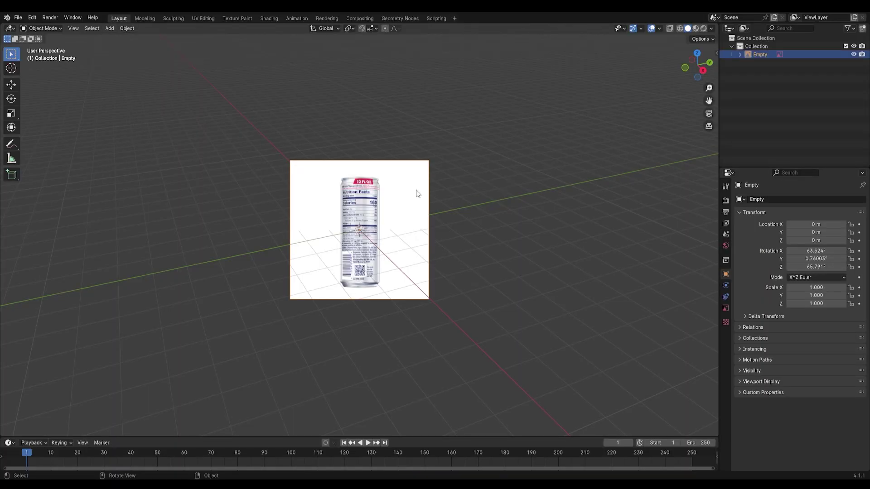
- Reset the reference image's rotation to 0° on all axes and rotate it 90° about the X axis
key(n)
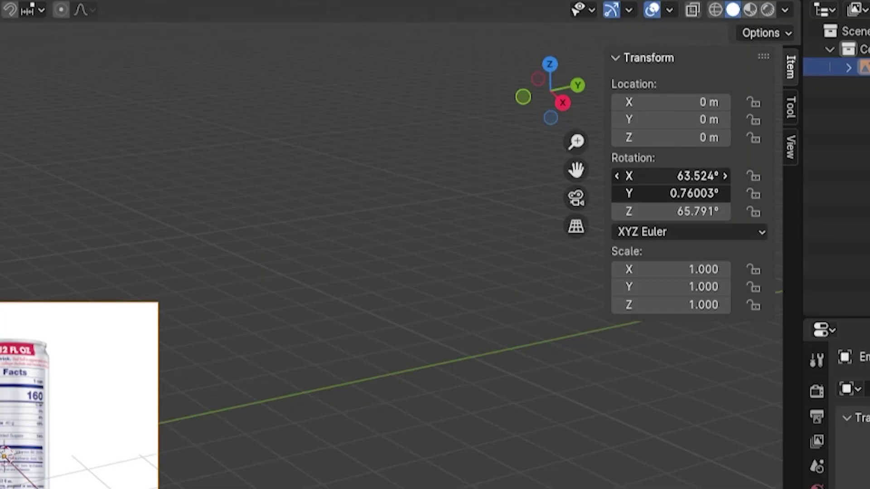
text(0)
key(Return)
text(rx)
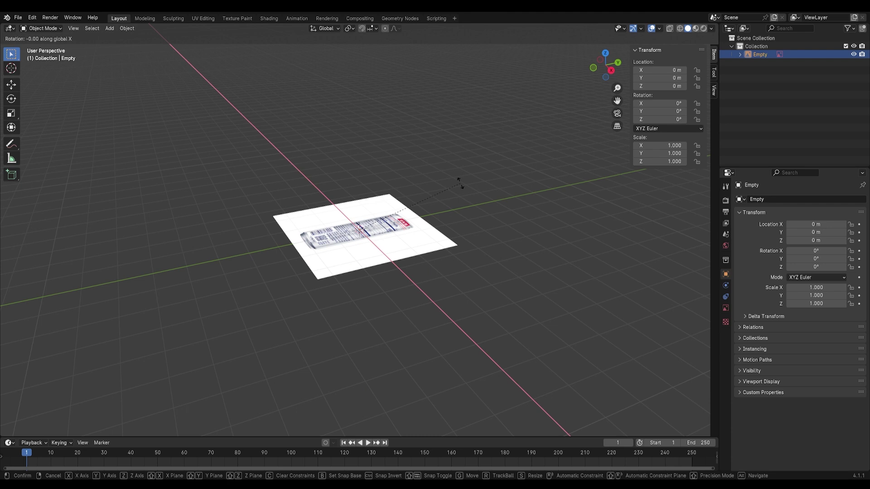
text(90)
key(Return)
- Move the upright reference image back along the Y axis, away from the origin
key(g)
key(z)
key(y)
click(577, 169)
middle_drag(577, 169, 623, 174)
- Set the reference image's opacity to 0.3
click(726, 311)
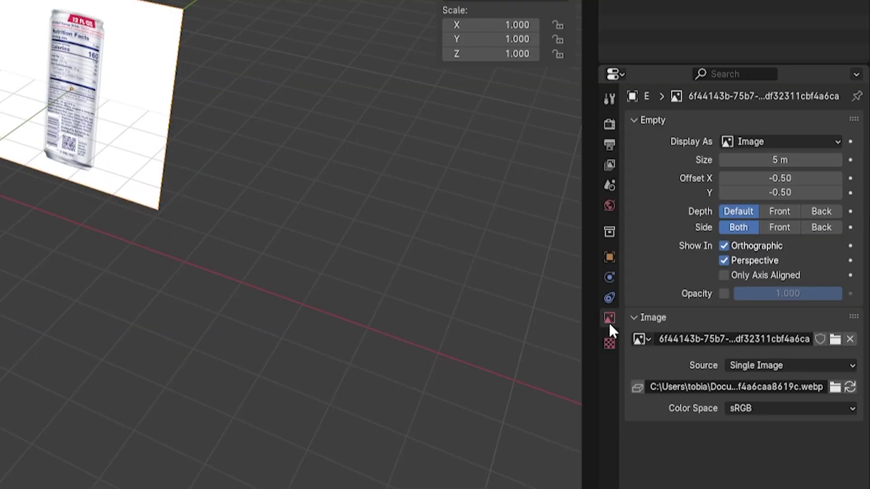
click(794, 296)
text(.3)
key(Return)
- Add a cylinder mesh at the world origin
click(109, 28)
mouse_move(127, 33)
click(218, 75)
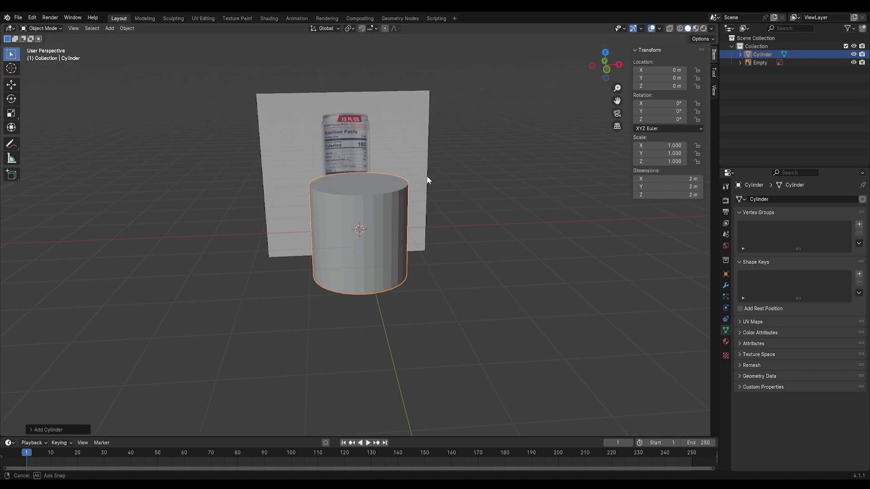
- Show the front view in wireframe and scale the cylinder uniformly to about 0.74 to match the can's width
mouse_move(427, 177)
middle_down()
mouse_move(446, 176)
mouse_move(456, 152)
middle_up()
click(609, 70)
scroll(494, 138, up, 4)
scroll(494, 138, down, 3)
click(680, 28)
click(610, 73)
scroll(456, 151, up, 2)
key(s)
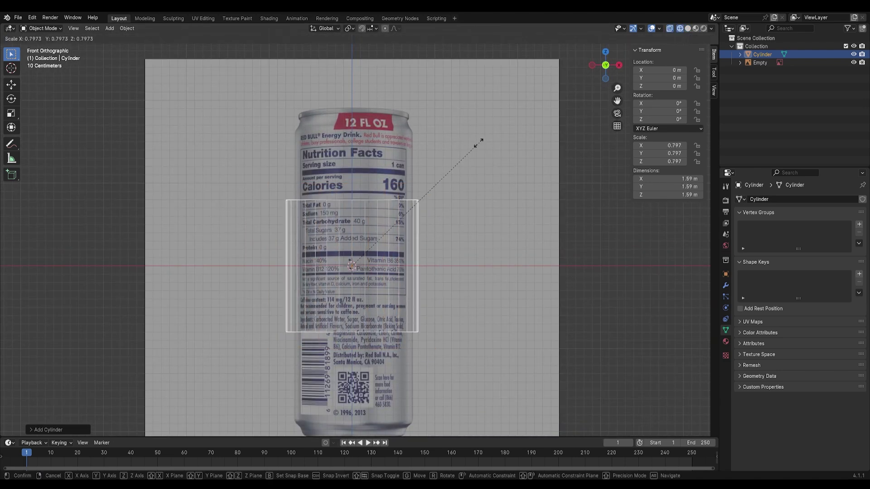
click(471, 153)
- Select the cylinder's top vertices in Edit Mode and move them up along Z to the can's shoulder
key(Tab)
drag(357, 197, 360, 209)
key(g)
key(z)
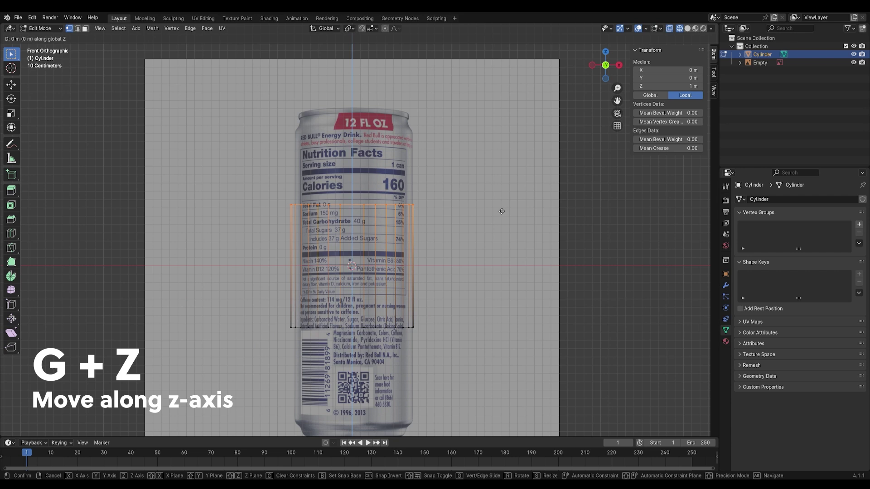
click(495, 139)
- Extrude the cylinder's top upward along Z and scale it inward to follow the can's shoulder and neck
shift+middle_drag(441, 139, 423, 219)
scroll(423, 219, up, 5)
key(e)
key(z)
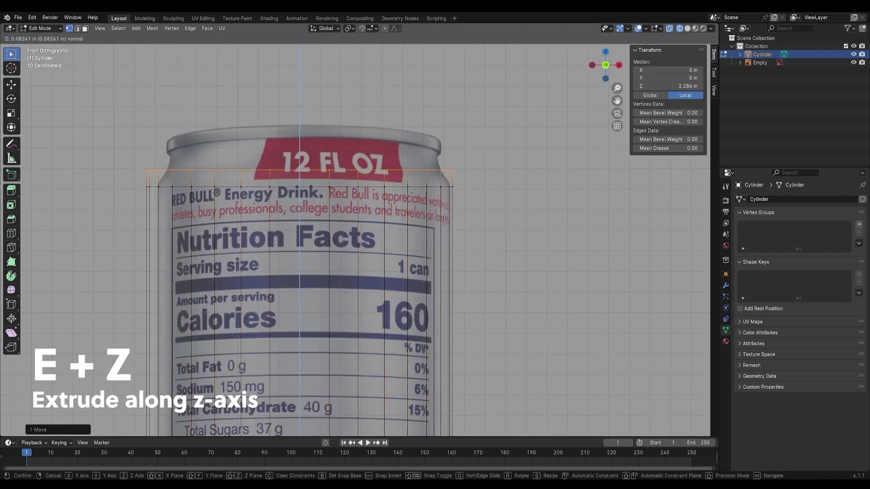
click(520, 175)
key(s)
key(z)
click(502, 160)
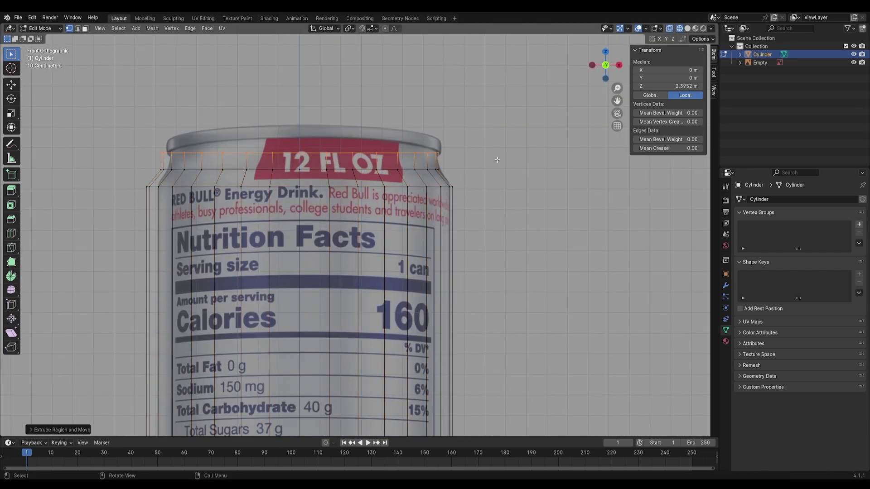
- Extrude the neck's top ring upward along Z to form the can's rim and leave Edit Mode
key(e)
key(z)
click(503, 149)
key(Tab)
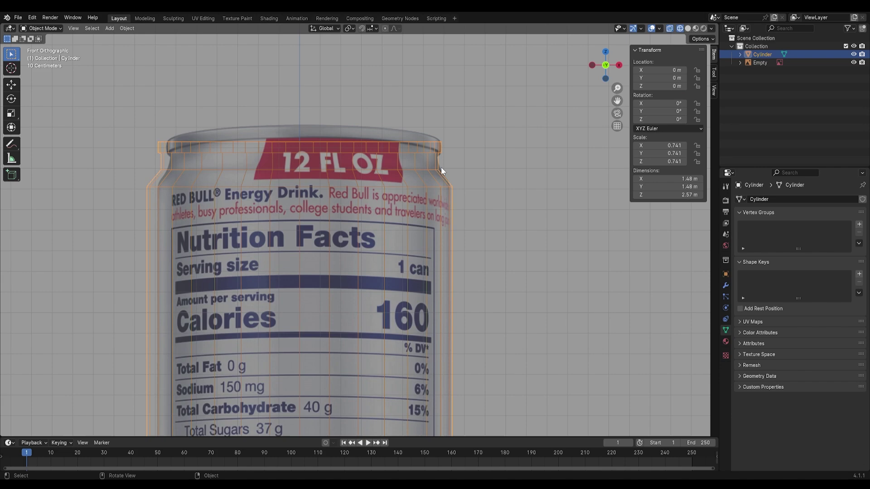
- Select the edge loops at the can's upper shoulder and bevel them with several segments
key(Tab)
click(438, 171)
alt+click(435, 171)
alt+shift+click(445, 186)
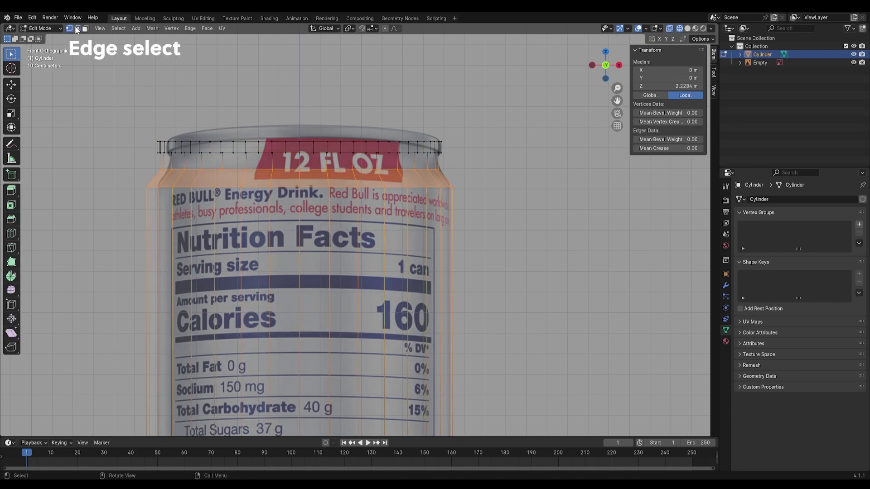
alt+click(254, 189)
key(ctrl+b)
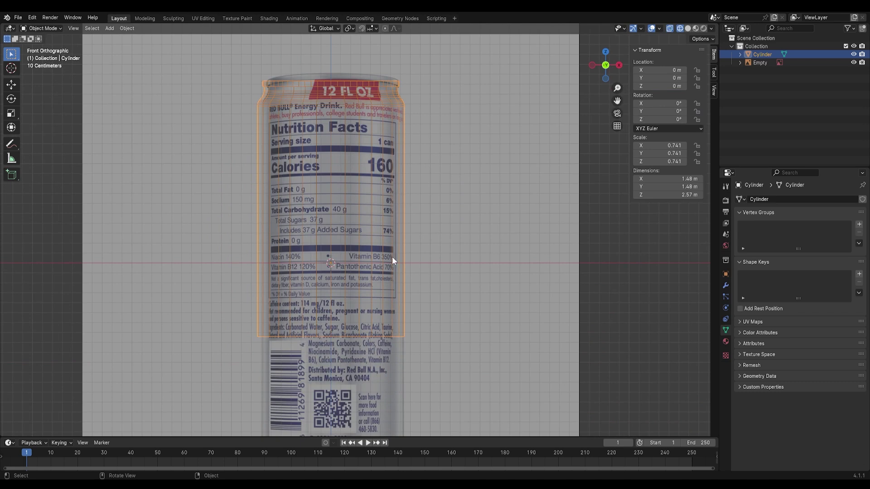
- Move the cylinder's bottom ring down along Z to the can's lower edge, then extrude and scale it inward to form the base
key(g)
key(z)
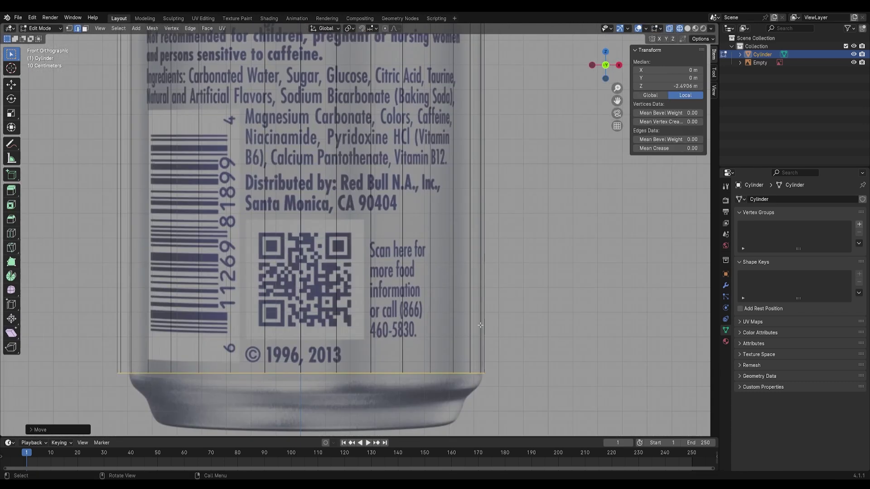
key(e)
key(z)
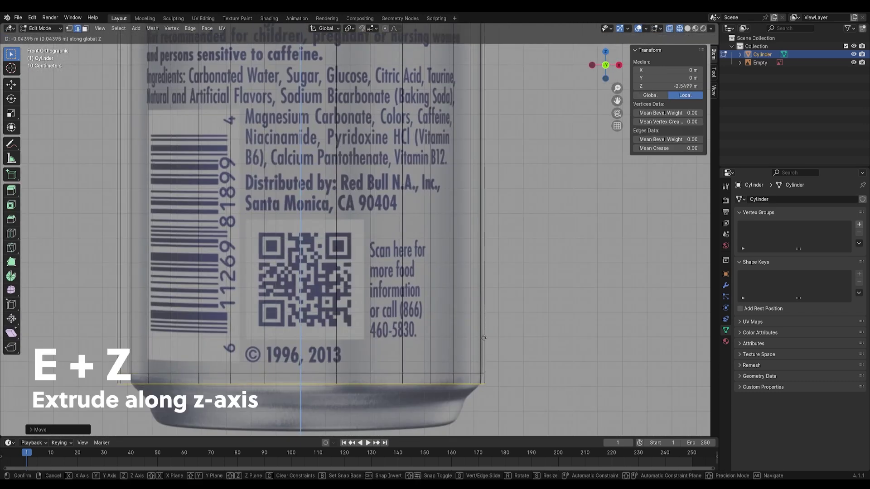
click(483, 337)
key(s)
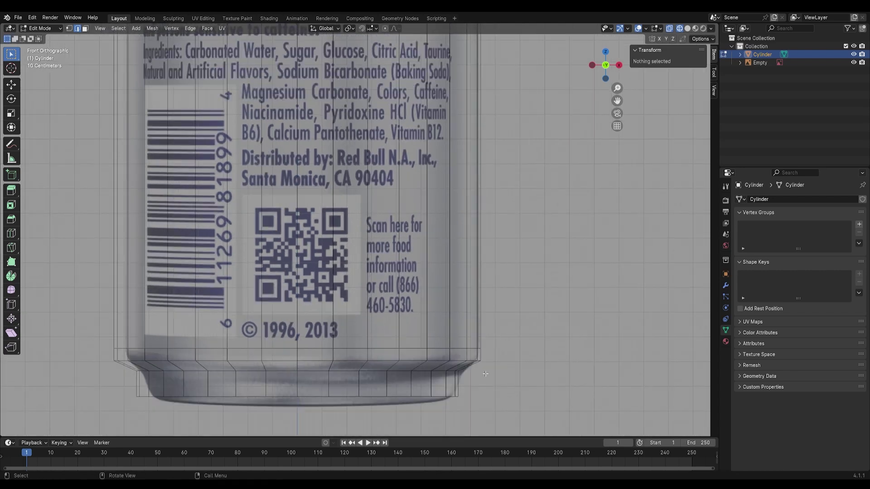
- Select the edge rings around the can's base and bevel them with several segments
alt+click(458, 386)
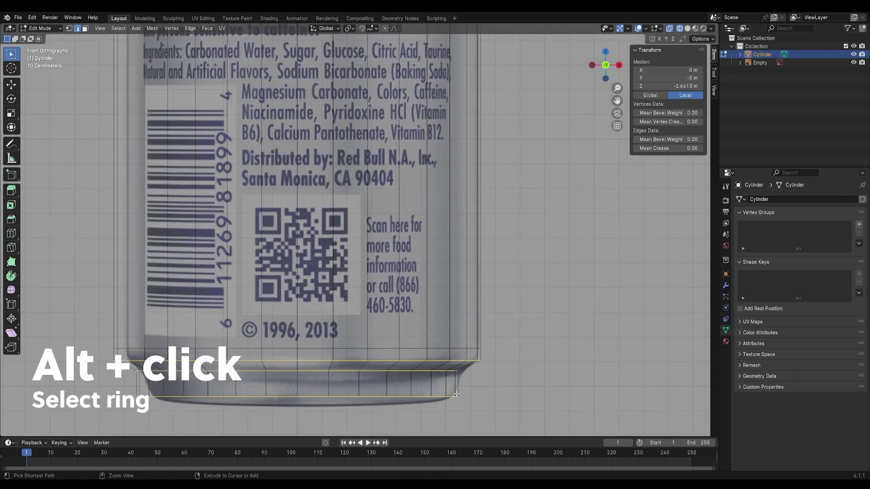
key(ctrl+b)
scroll(498, 396, up, 3)
click(514, 397)
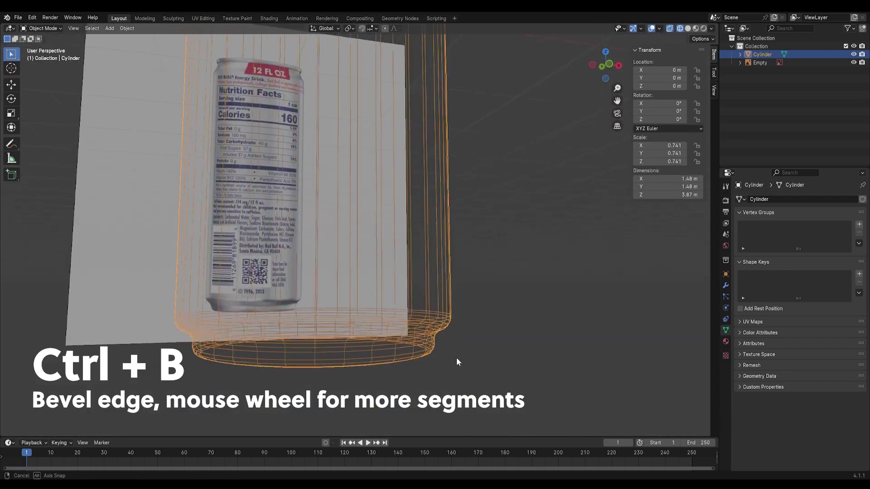
- Return the viewport to solid shading and apply Shade Smooth to the can
middle_drag(456, 357, 445, 318)
key(alt+z)
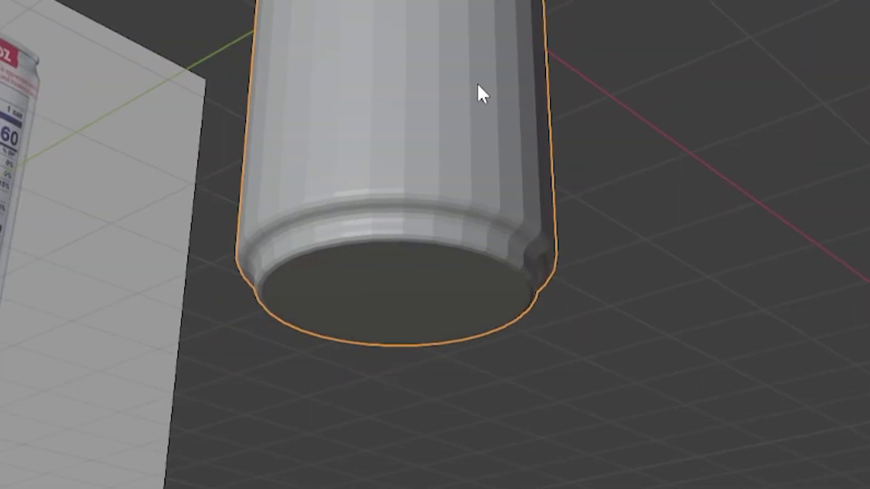
right_click(477, 86)
click(475, 84)
mouse_move(369, 215)
middle_down()
mouse_move(360, 198)
mouse_move(385, 272)
mouse_move(367, 199)
middle_up()
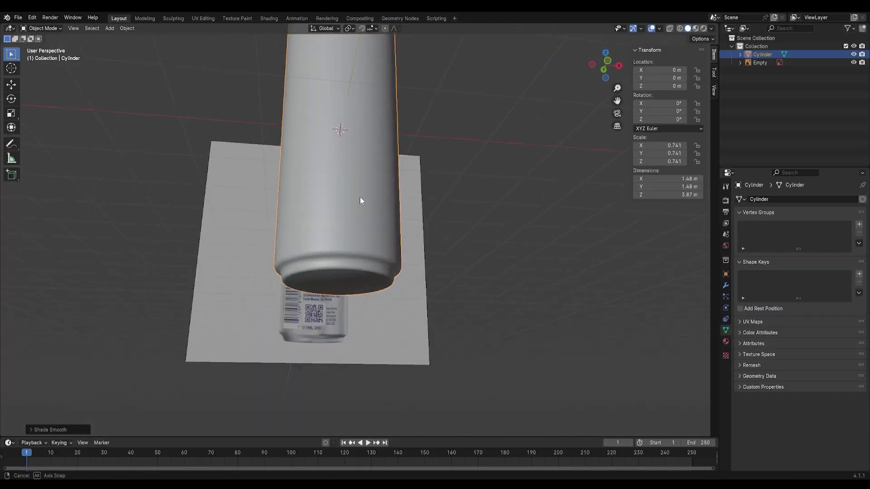
- Select the can's bottom face in face mode and inset it slightly to leave a narrow rim
key(Tab)
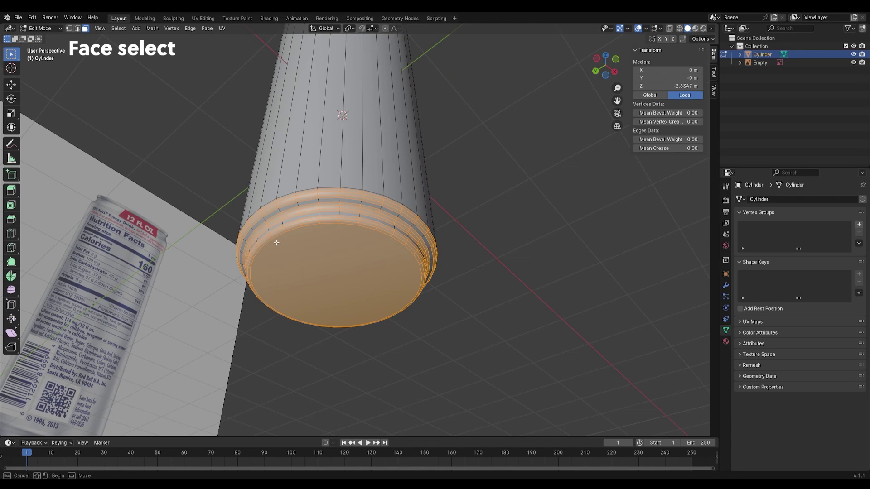
click(276, 243)
scroll(425, 231, up, 3)
key(i)
click(565, 227)
- Move the inset bottom face up along Z into the can and scale it down
key(g)
key(z)
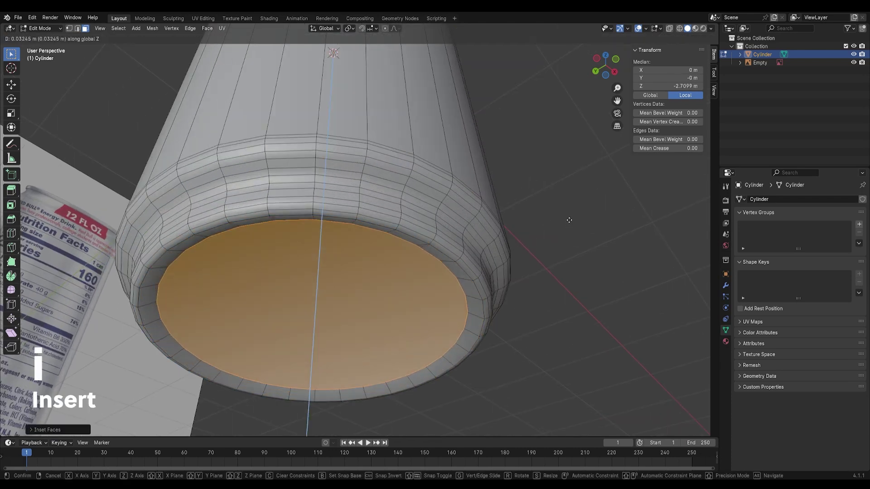
click(568, 210)
key(s)
click(529, 222)
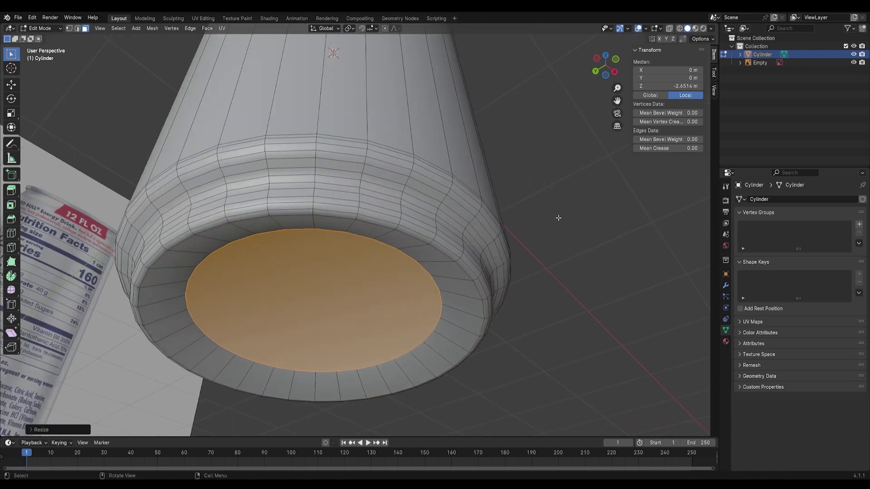
- Inset the recessed bottom face again, leaving a small disc at its centre
key(i)
click(434, 267)
alt+click(426, 273)
click(520, 204)
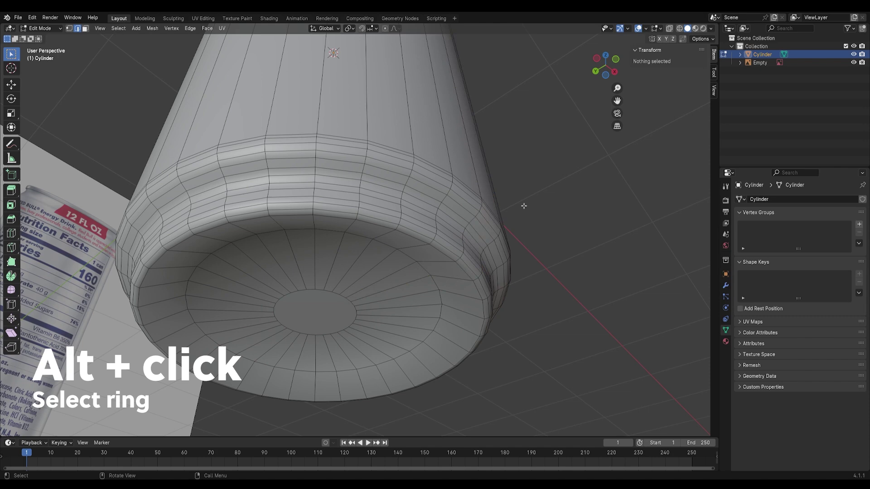
- Bevel the edge ring of the bottom recess with extra segments and leave Edit Mode
alt+click(413, 258)
key(ctrl+b)
scroll(501, 288, up, 2)
click(501, 289)
key(Tab)
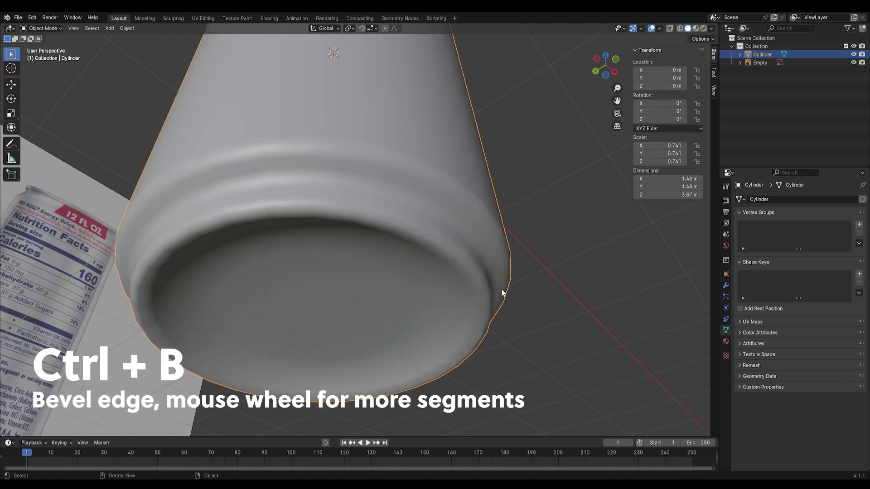
scroll(501, 289, down, 4)
middle_drag(501, 289, 428, 303)
key(Tab)
key(Tab)
right_click(358, 216)
key(Tab)
- Select the can's top face in face mode and inset it slightly to form a narrow rim
middle_drag(469, 197, 408, 202)
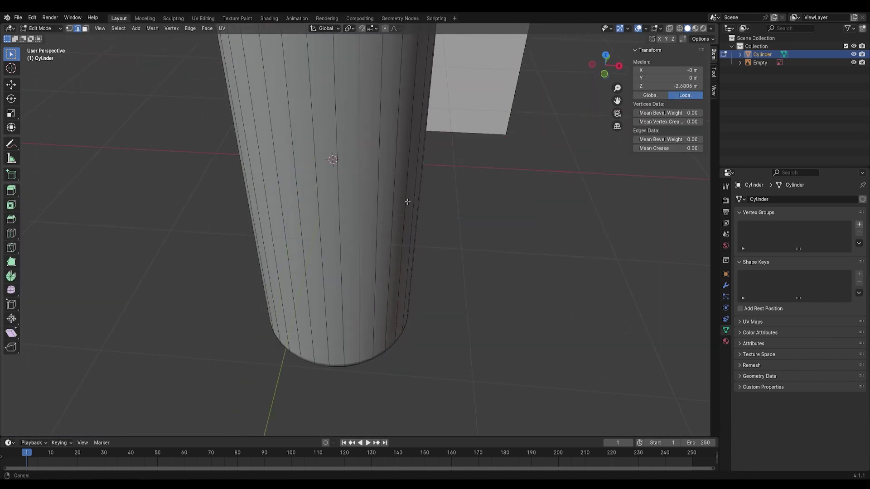
key(Tab)
shift+middle_drag(358, 93, 383, 243)
key(Tab)
click(84, 30)
shift+middle_drag(313, 175, 315, 206)
click(315, 206)
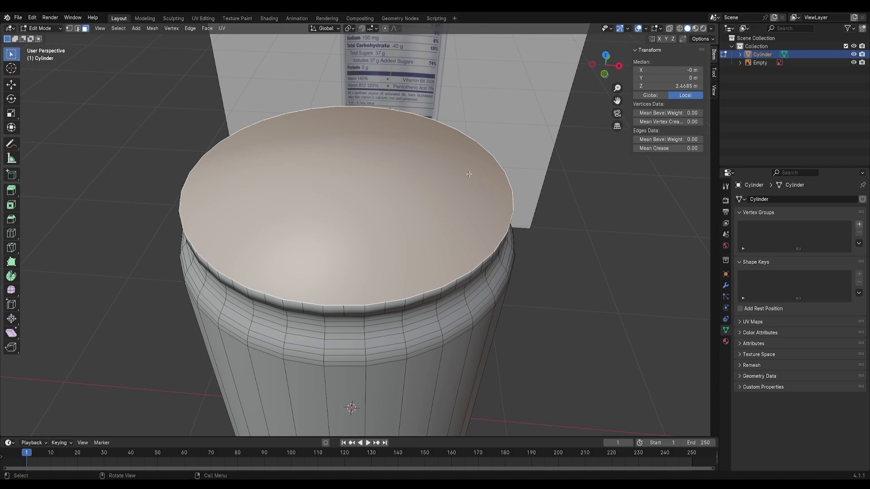
key(i)
click(485, 163)
- Inset the top face again and lower it slightly along Z to recess the lid inside the rim
middle_drag(484, 163, 466, 175)
scroll(464, 173, up, 3)
key(i)
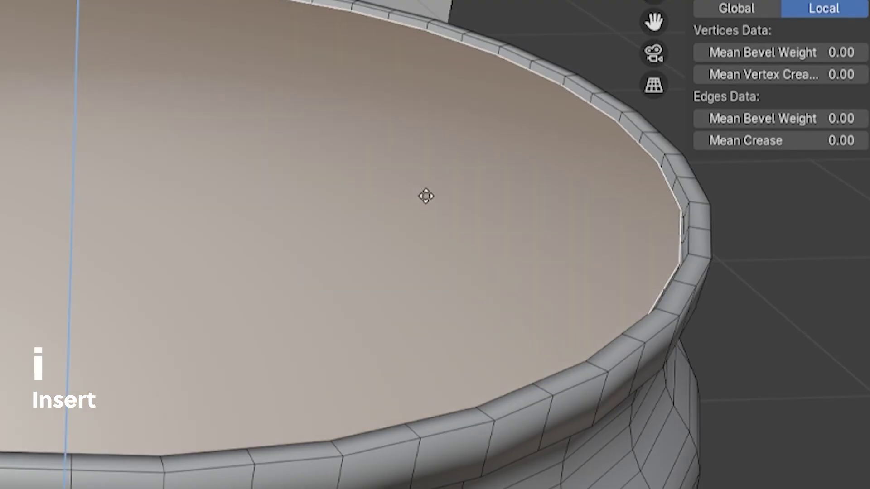
click(426, 196)
key(Tab)
- Add a Subdivision Surface modifier to the can
click(772, 201)
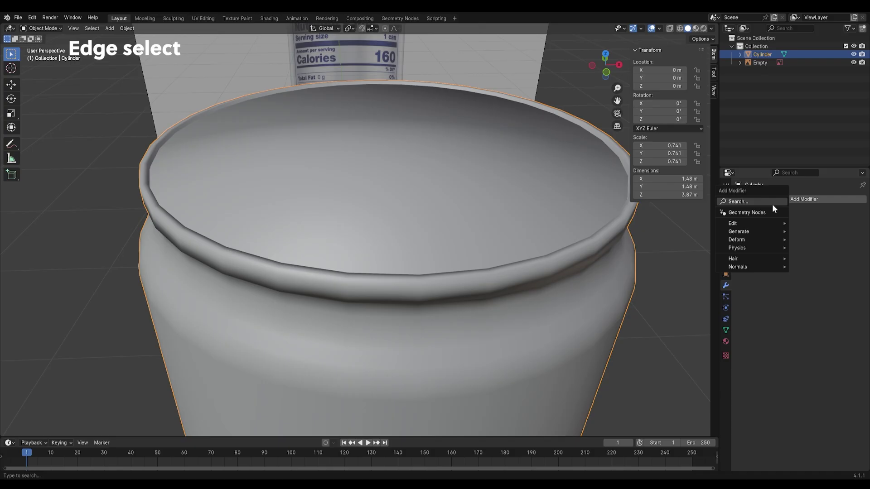
text(s)
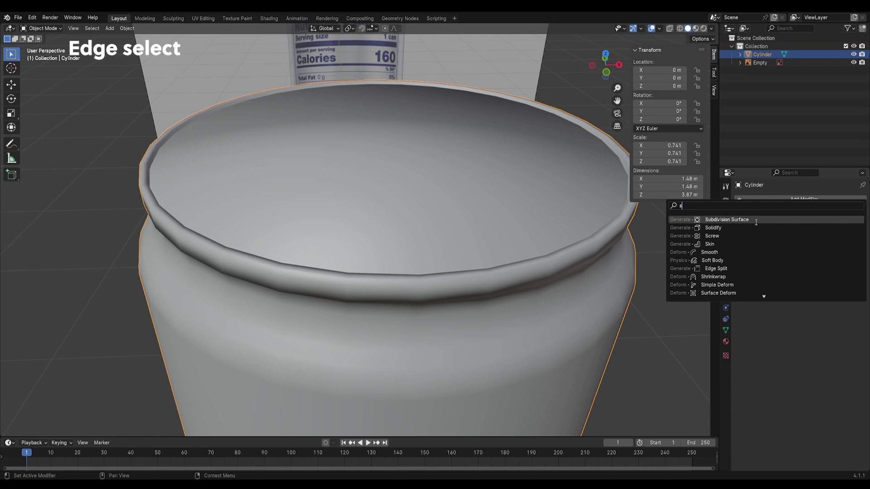
key(Return)
- Select the outer and inner edge loops of the can's top rim and set their Mean Crease to 1
key(Tab)
click(77, 28)
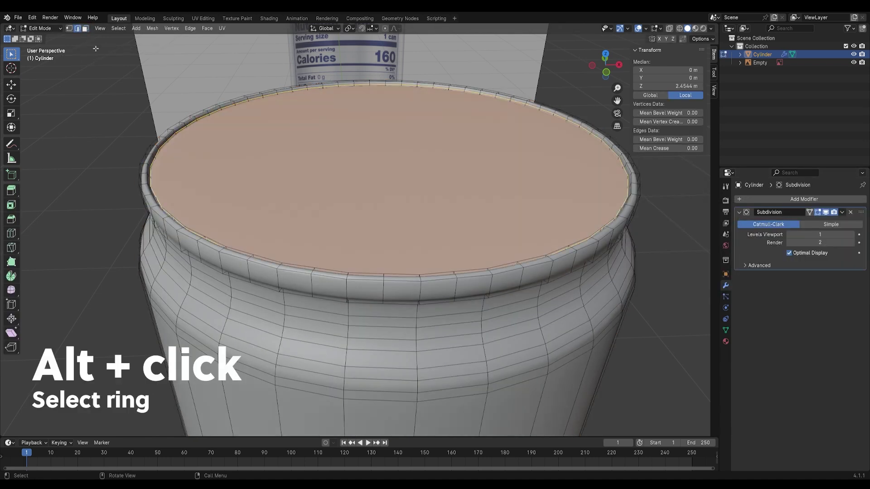
alt+click(142, 195)
scroll(154, 190, up, 6)
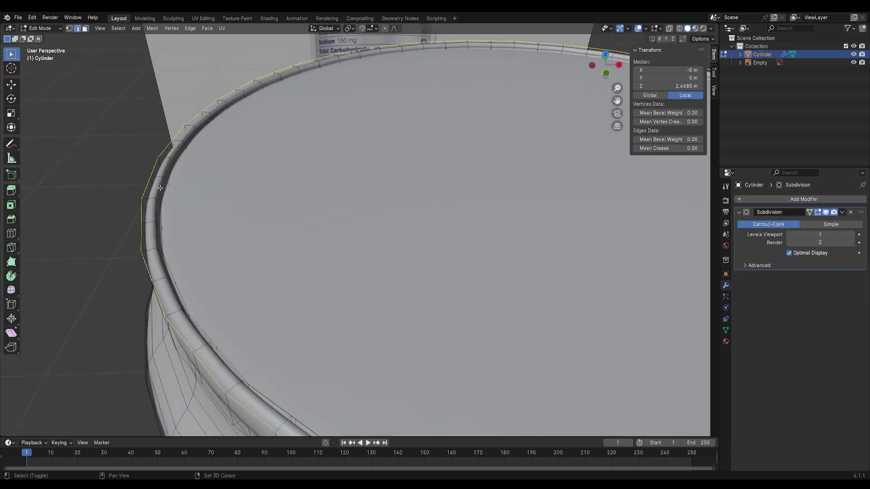
alt+shift+click(165, 189)
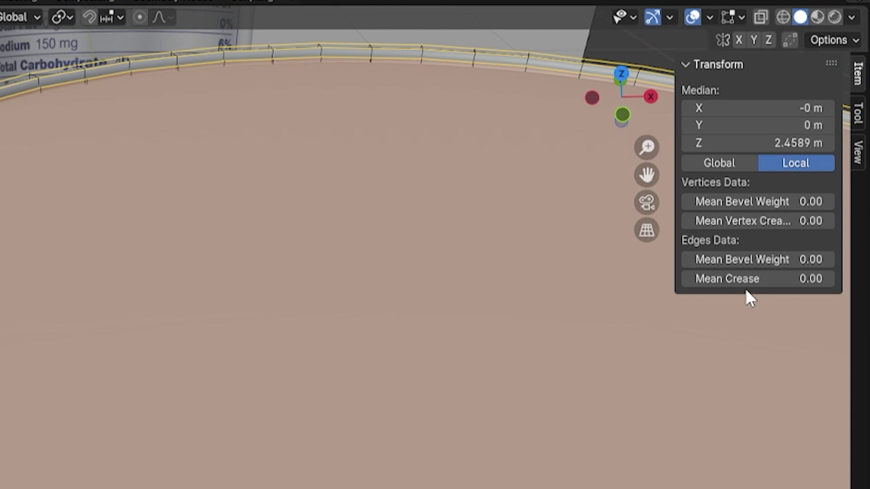
drag(726, 279, 822, 279)
key(Tab)
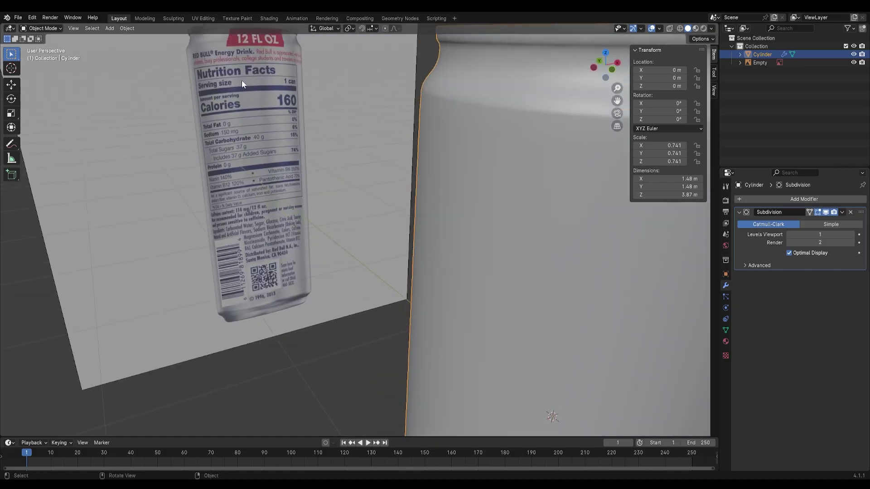
- Select the edge loop on the underside of the top rim and set its Mean Crease to 1
middle_drag(241, 80, 294, 131)
middle_drag(558, 199, 546, 171)
key(Tab)
shift+middle_drag(498, 125, 466, 136)
scroll(385, 81, up, 2)
shift+middle_drag(326, 54, 317, 136)
shift+middle_drag(280, 49, 281, 87)
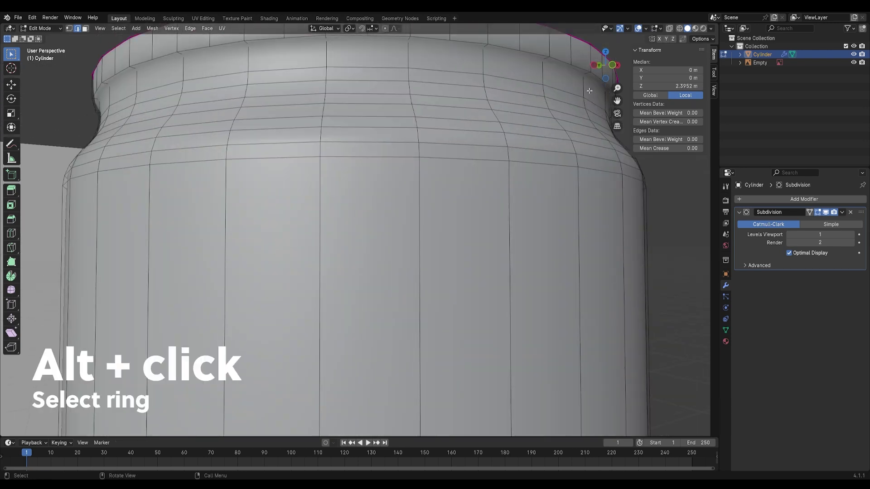
click(646, 148)
text(1)
key(Return)
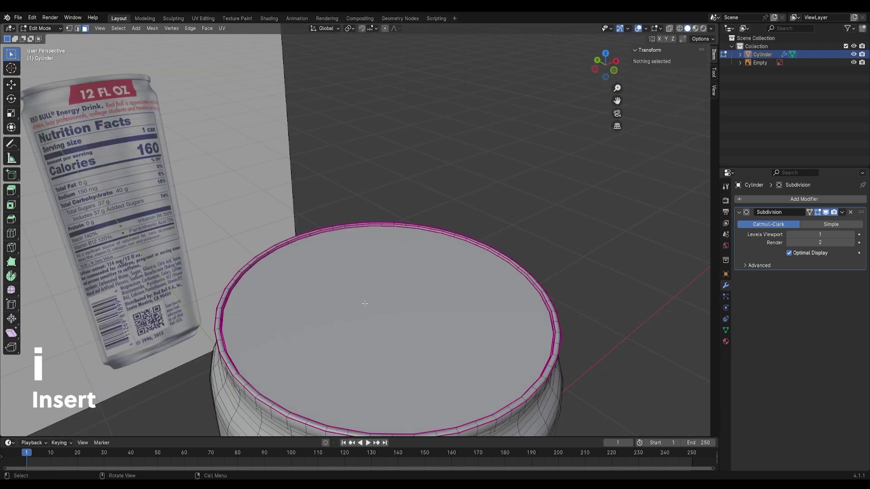
- Inset the can's lid face toward the centre, leaving a small disc
click(442, 265)
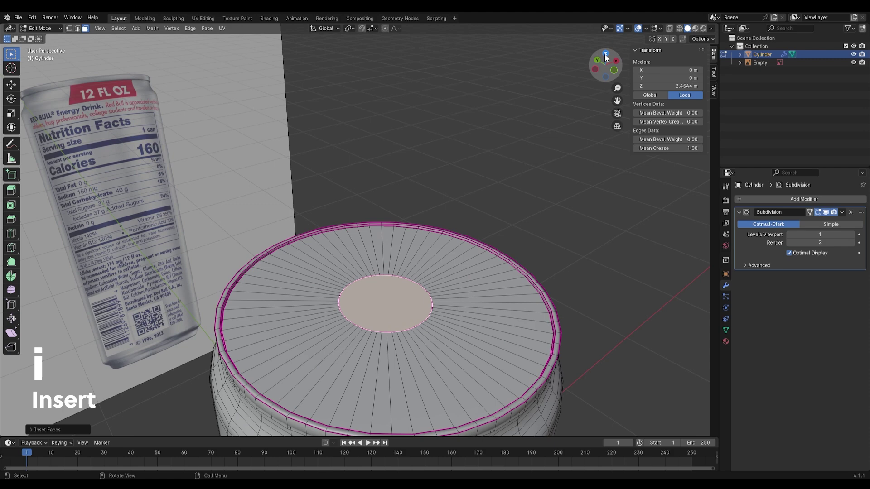
- Add a reference image of a can lid in top view and scale it to about 0.304 so it matches the can
click(604, 53)
key(Tab)
click(109, 28)
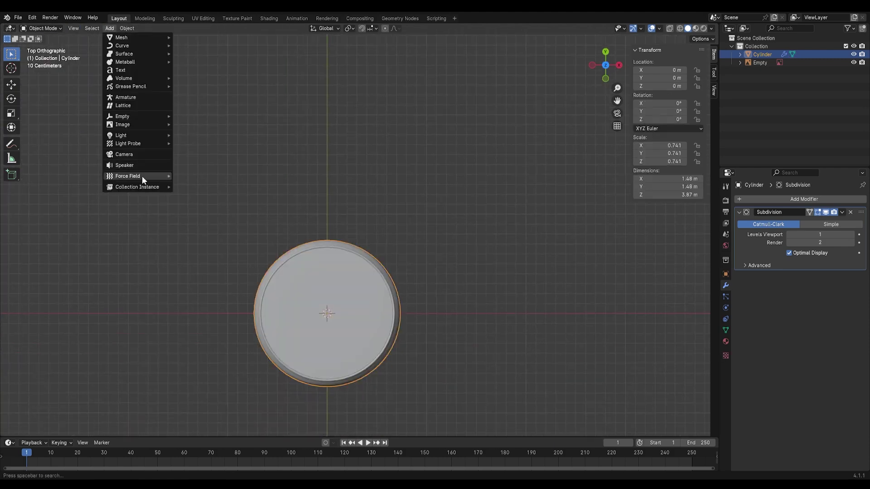
mouse_move(165, 125)
click(200, 124)
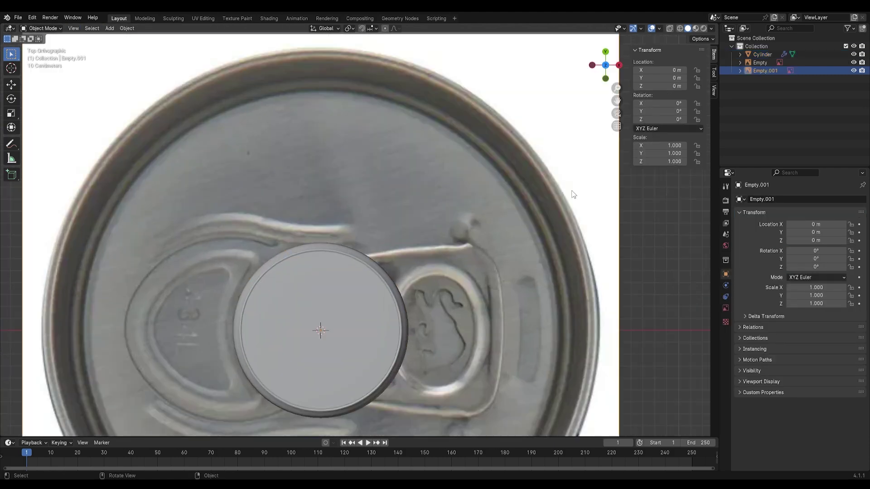
key(s)
click(402, 266)
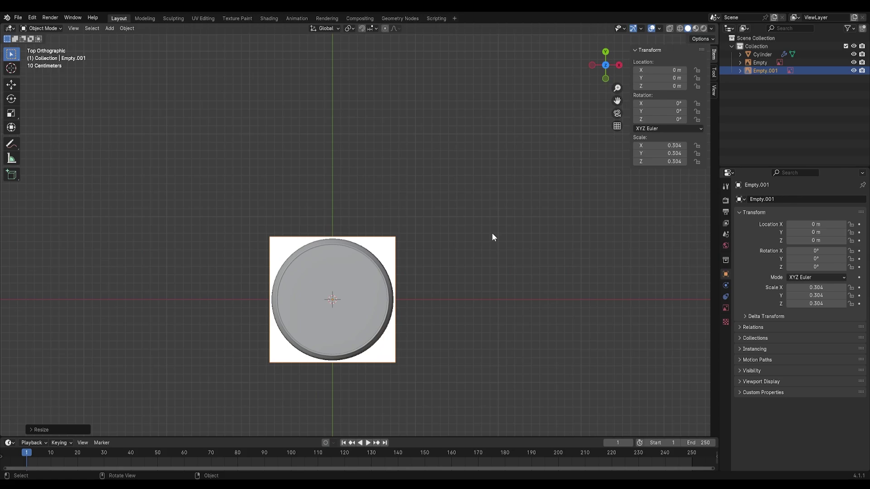
- Make the lid reference image semi-transparent and display it in front of the can
click(374, 293)
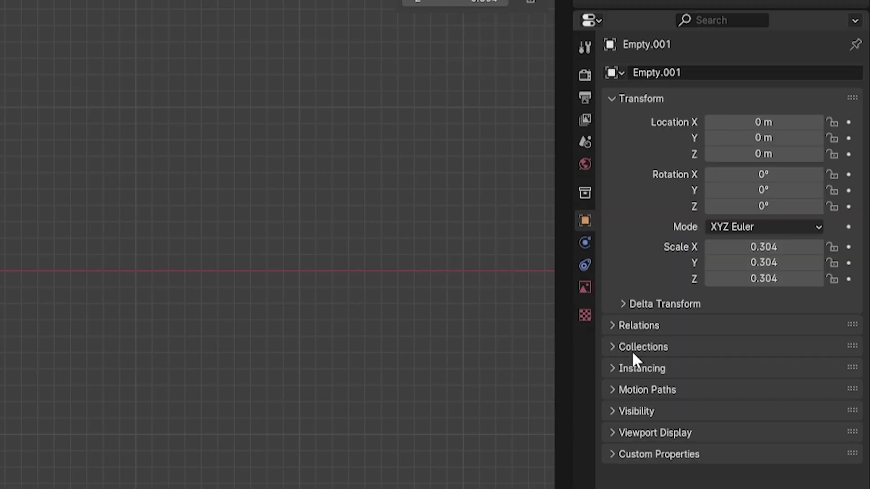
click(725, 356)
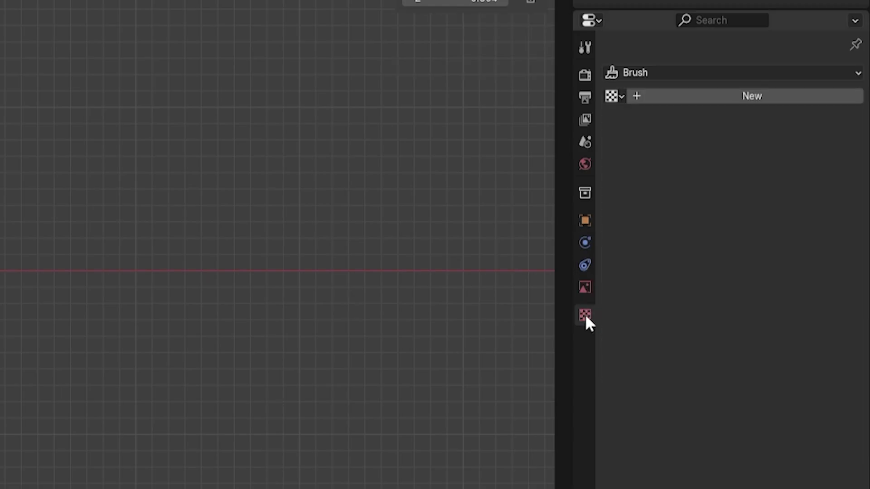
click(584, 287)
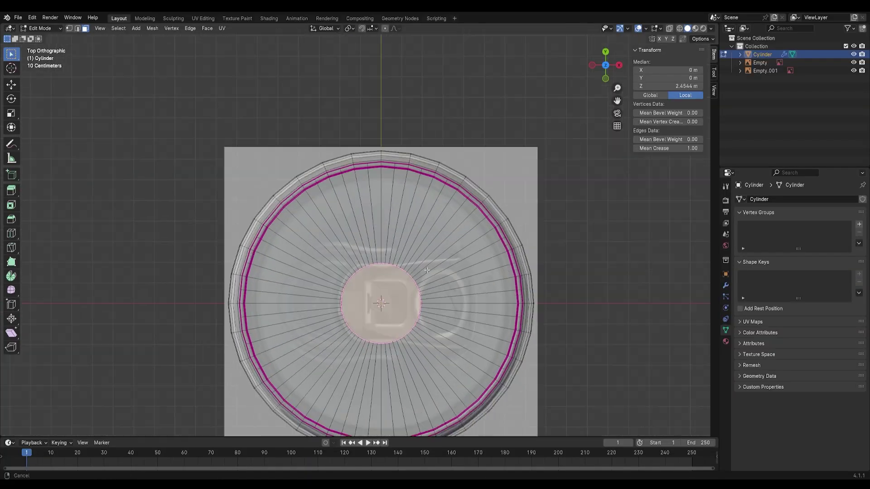
- Move the lid's central disc face along X over the reference drinking opening and scale it up
key(g)
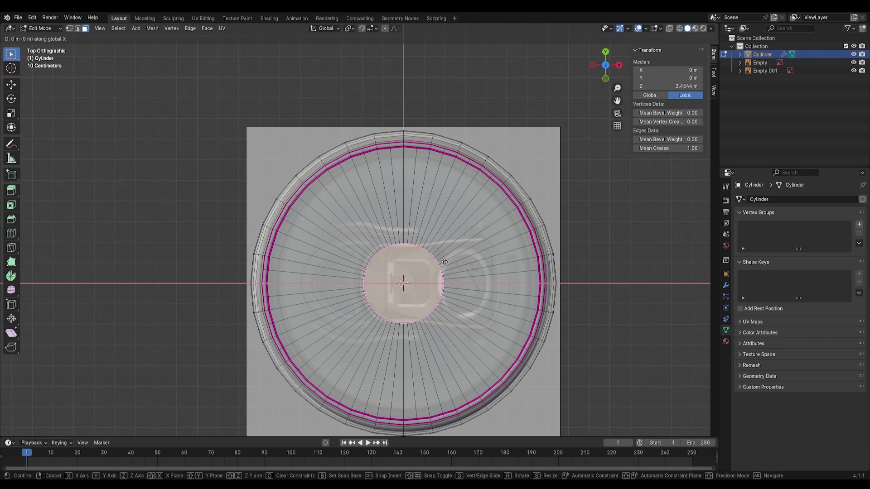
click(393, 275)
key(s)
click(392, 275)
scroll(392, 275, up, 2)
shift+middle_drag(394, 276, 393, 250)
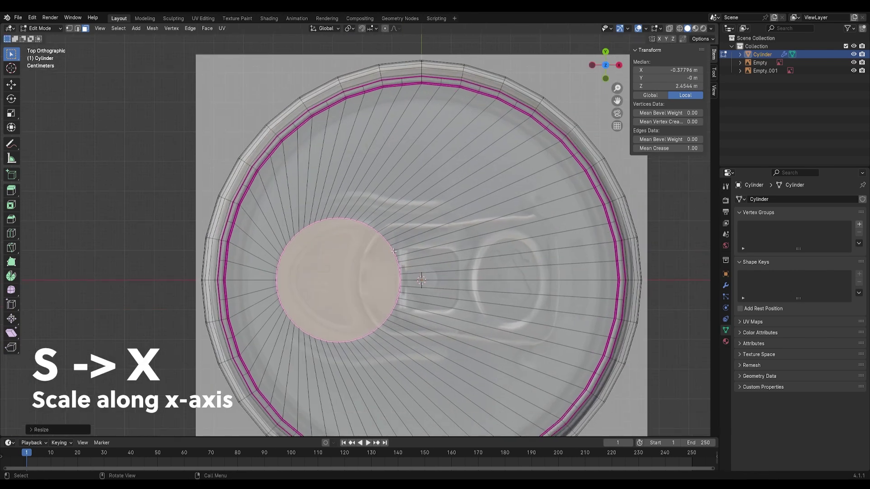
- Stretch the disc face along X into an oval and reposition it along X over the reference opening
key(s)
key(x)
click(411, 254)
key(g)
key(x)
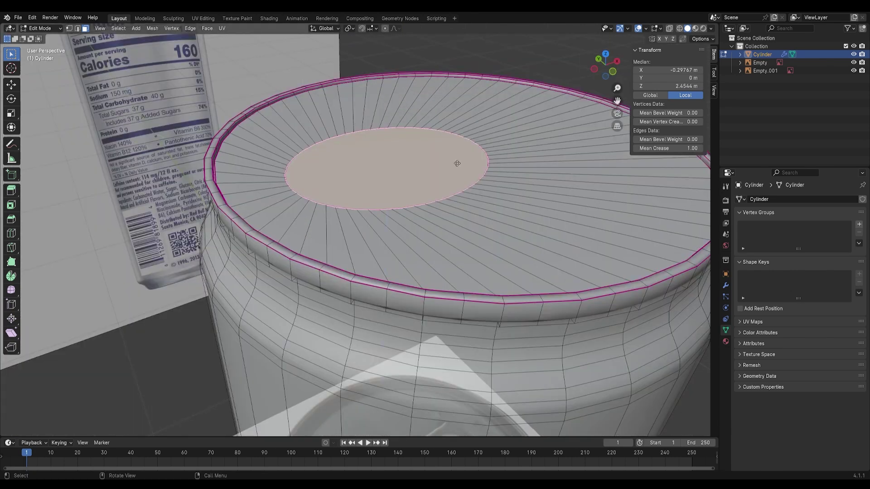
- Extrude the oval opening face slightly downward into the lid, about 0.003 m, and return to object mode in top view
key(e)
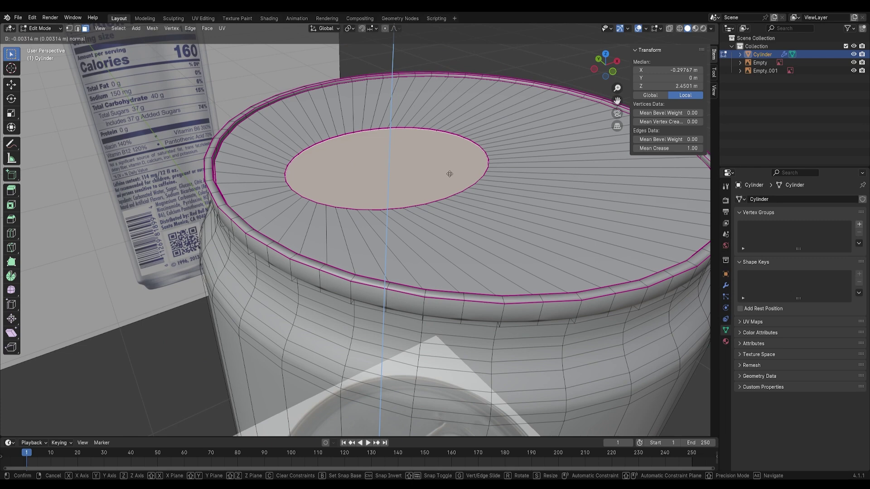
click(449, 174)
key(Tab)
middle_drag(448, 173, 503, 173)
scroll(486, 233, down, 5)
key(KP_7)
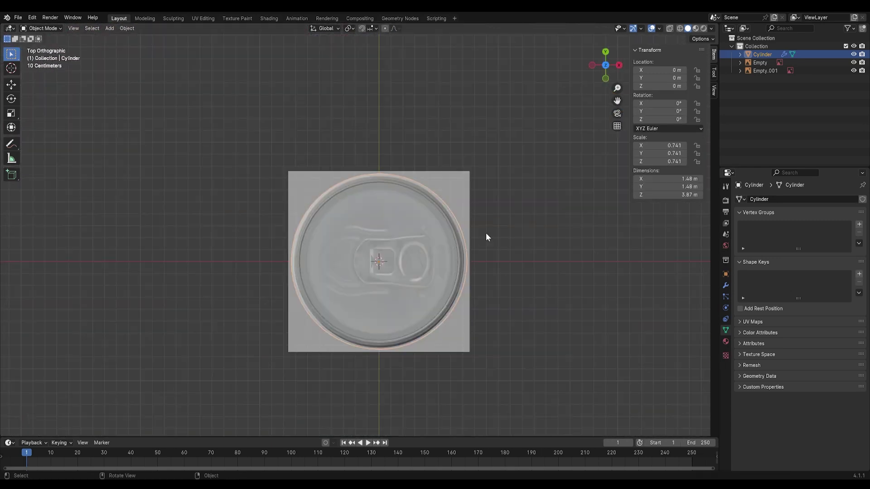
- Add a plane, scale it to about 0.166 over the pull tab, and show it in wireframe for vertex editing
click(110, 28)
mouse_move(120, 37)
click(200, 36)
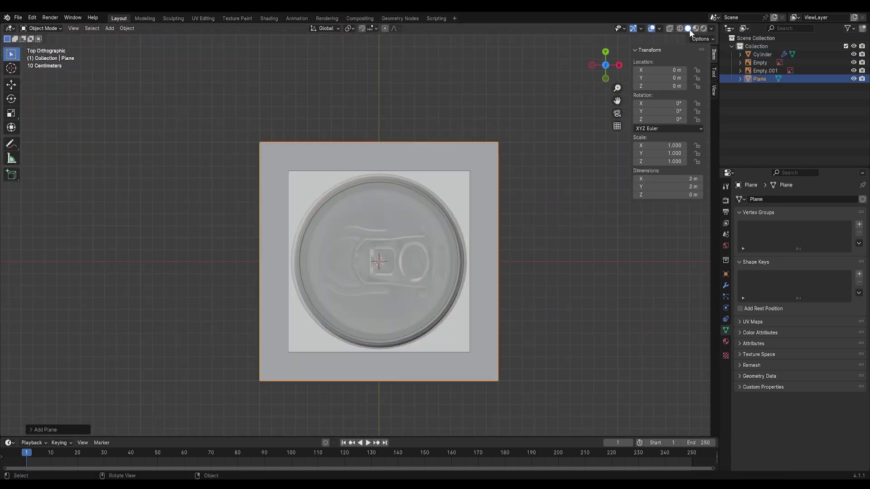
key(s)
click(410, 244)
scroll(410, 244, up, 3)
key(Tab)
shift+middle_drag(410, 244, 342, 209)
click(679, 29)
click(68, 29)
scroll(357, 229, up, 2)
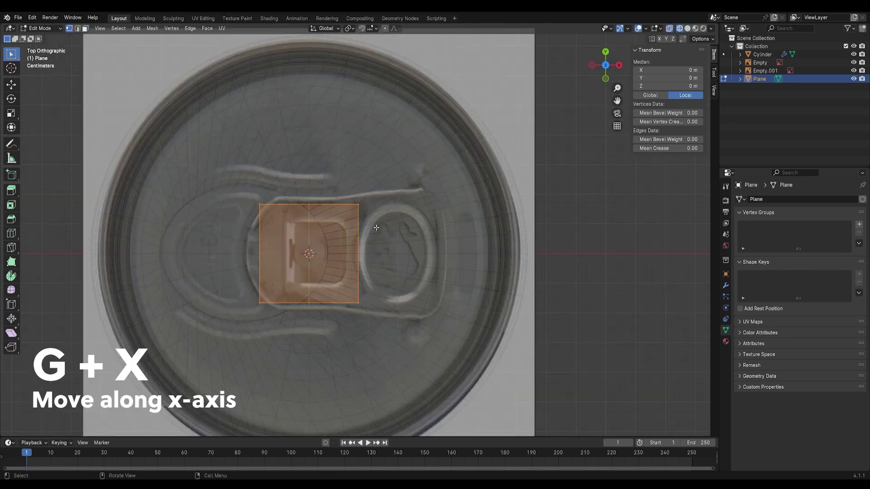
- Move the plane's two end edges along X to the front and rear ends of the reference pull tab
drag(336, 183, 406, 343)
key(g)
key(x)
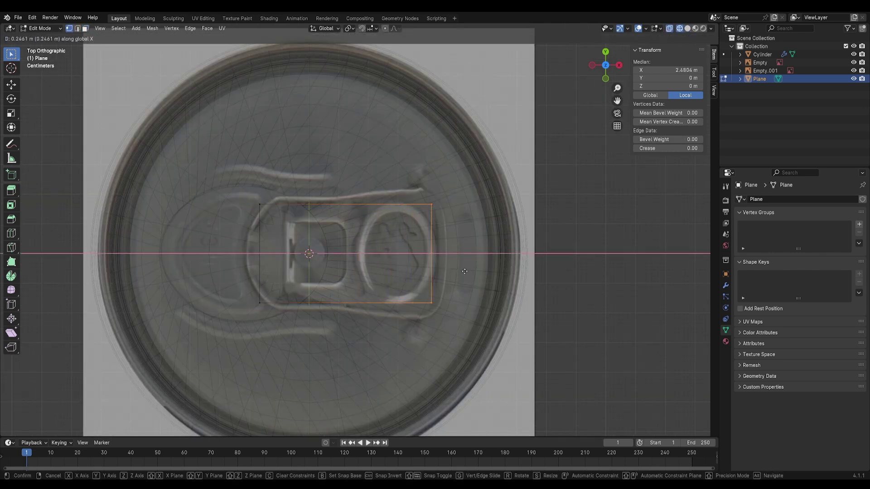
click(479, 271)
drag(234, 183, 290, 316)
key(g)
key(x)
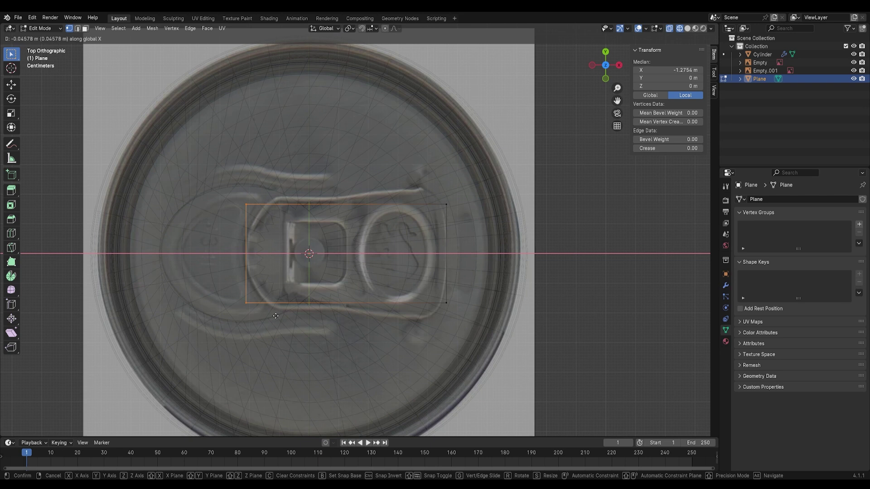
click(275, 316)
drag(231, 176, 285, 205)
key(g)
key(z)
key(Escape)
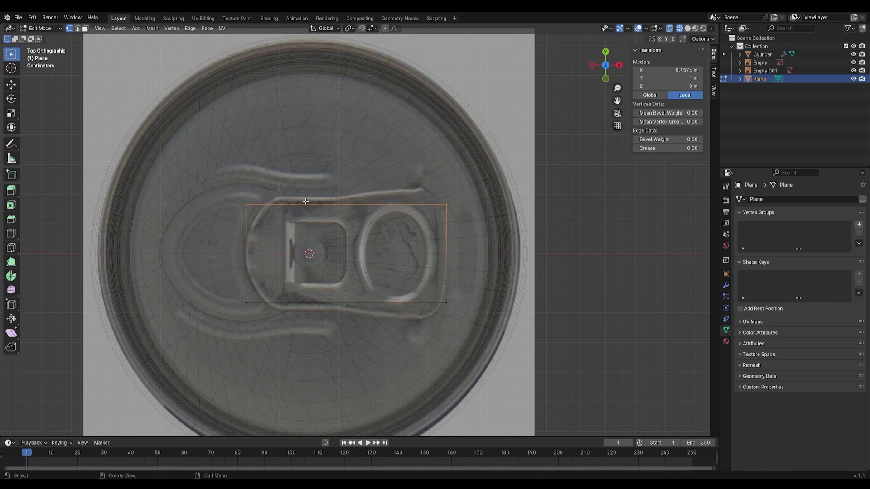
- Add a loop cut across the middle of the plane and widen it along Y to the tab outline
key(s)
key(x)
key(y)
click(396, 196)
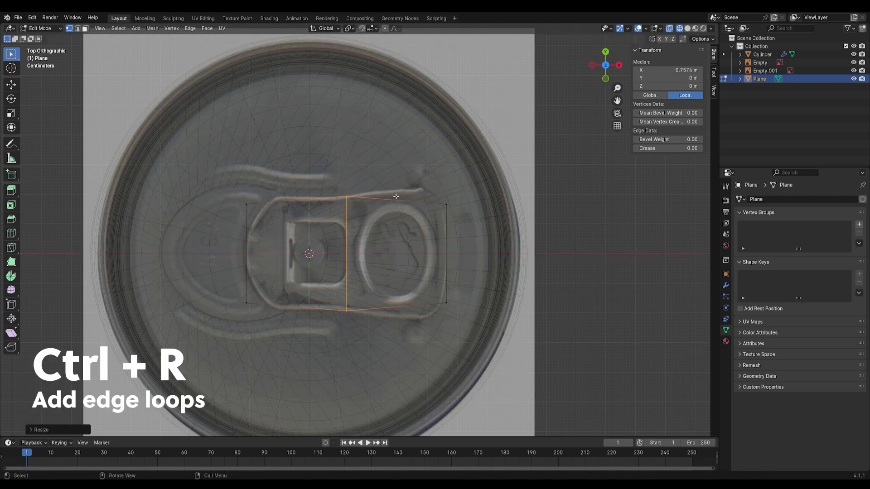
- Add a loop cut across the finger-ring half, widen it along Y to the tab outline, and narrow that end edge along Y
drag(405, 180, 489, 307)
key(ctrl+r)
click(402, 198)
right_click(403, 198)
key(s)
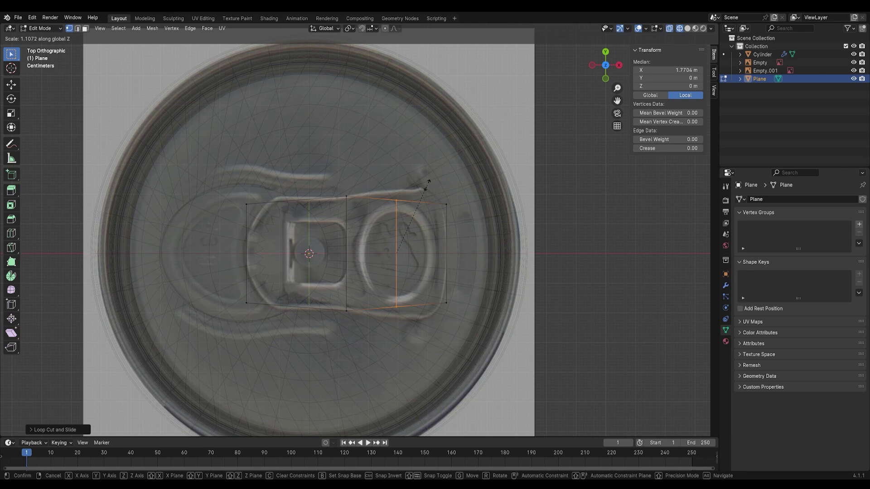
key(y)
click(425, 186)
key(s)
key(y)
click(479, 222)
- Add another loop cut near the finger-ring end and widen it along Y to follow the tab's rounded corners
key(ctrl+r)
click(440, 202)
key(s)
key(y)
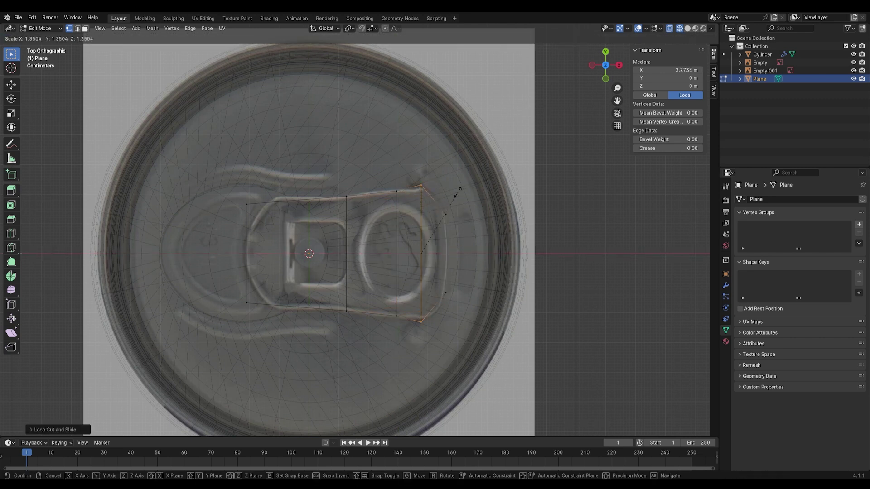
click(458, 191)
key(x)
- Add a loop cut near the tab's nose end and narrow the nose edge along Y to match the reference
drag(220, 185, 289, 320)
key(ctrl+r)
click(303, 202)
click(285, 204)
drag(219, 182, 269, 327)
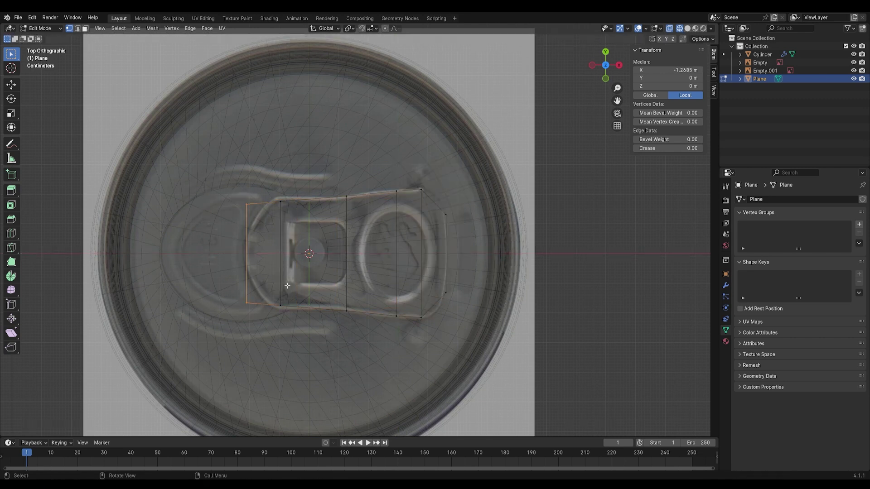
key(s)
key(y)
click(256, 221)
- Add two evenly spaced lengthwise loop cuts through the tab plane
scroll(274, 243, up, 1)
click(273, 243)
right_click(274, 243)
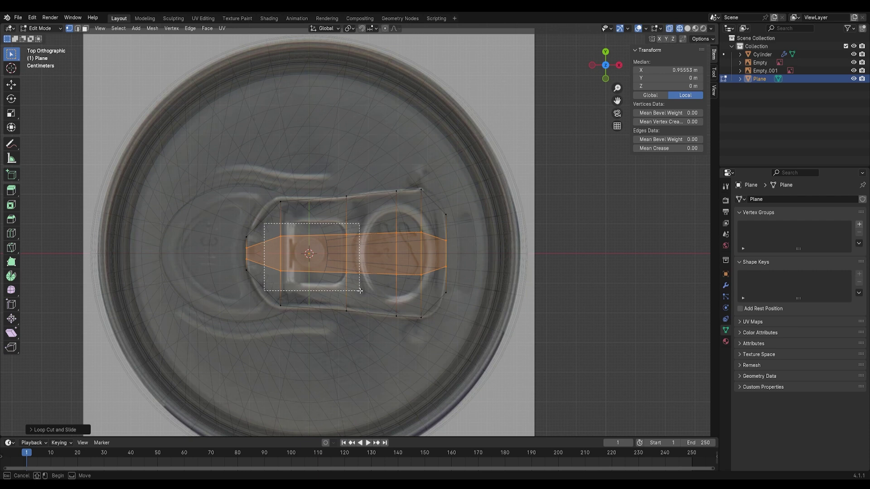
- Widen the central face along Y to the reference's square hole and delete it
drag(360, 291, 360, 291)
key(s)
key(y)
click(404, 275)
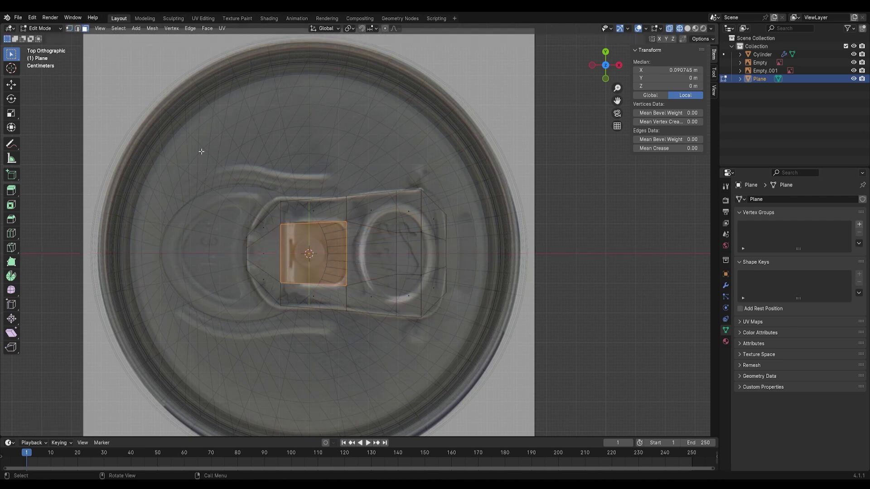
key(x)
click(404, 249)
- Slide the edge in the finger-ring area toward the square hole and delete the enlarged face to open the ring hole
click(78, 29)
click(397, 253)
key(g)
key(g)
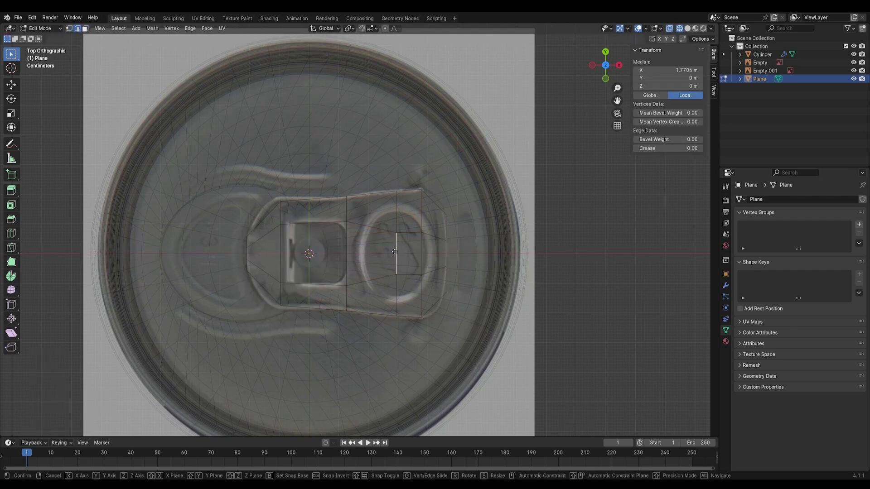
click(375, 254)
click(85, 28)
click(397, 254)
key(x)
- Add a Subdivision Surface modifier to the tab plane
key(Tab)
click(725, 286)
double_click(758, 199)
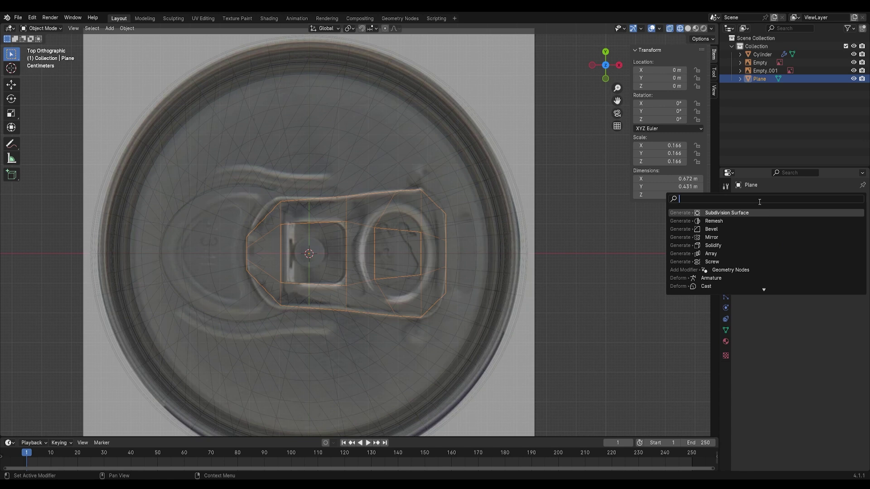
click(756, 212)
- Add a loop cut near the tab's nose end and scale it up about 1.45 to fill out the curve
key(Tab)
key(ctrl+r)
click(276, 201)
right_click(276, 200)
key(s)
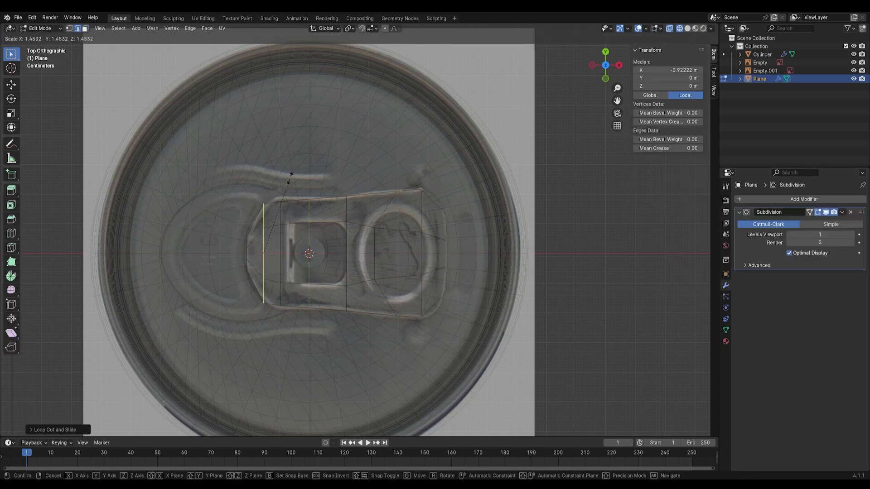
click(290, 178)
key(Tab)
key(Tab)
- Add a loop cut near the finger-ring end and scale it up to match the reference corners
key(ctrl+r)
click(443, 198)
right_click(442, 198)
key(s)
click(456, 188)
key(Tab)
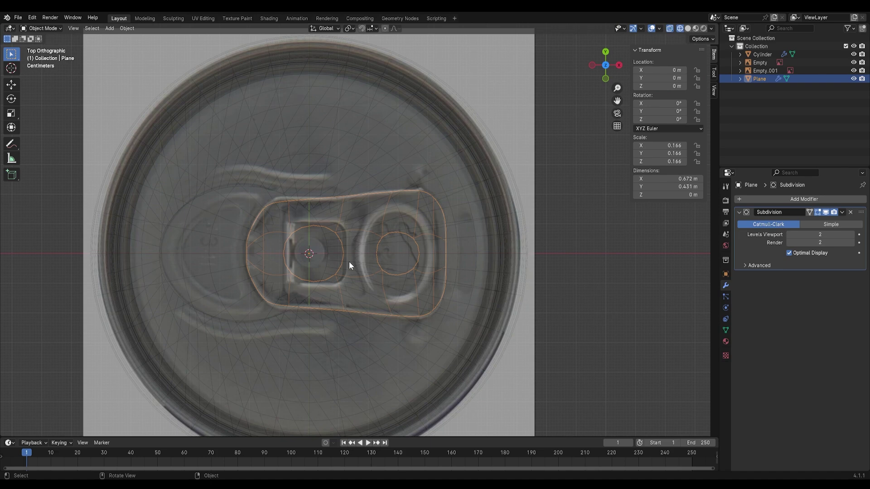
- Extrude the middle edge on the nose side of the square hole along X into the hole
key(Tab)
scroll(246, 254, up, 2)
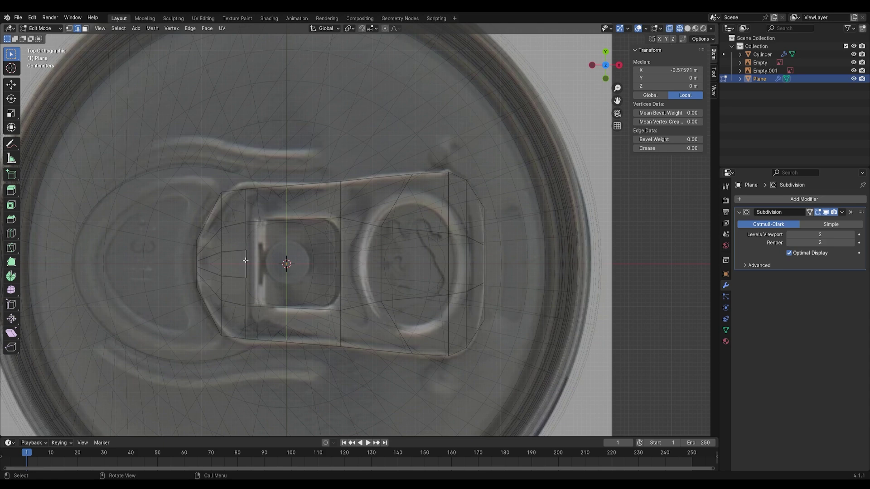
key(g)
key(x)
click(290, 261)
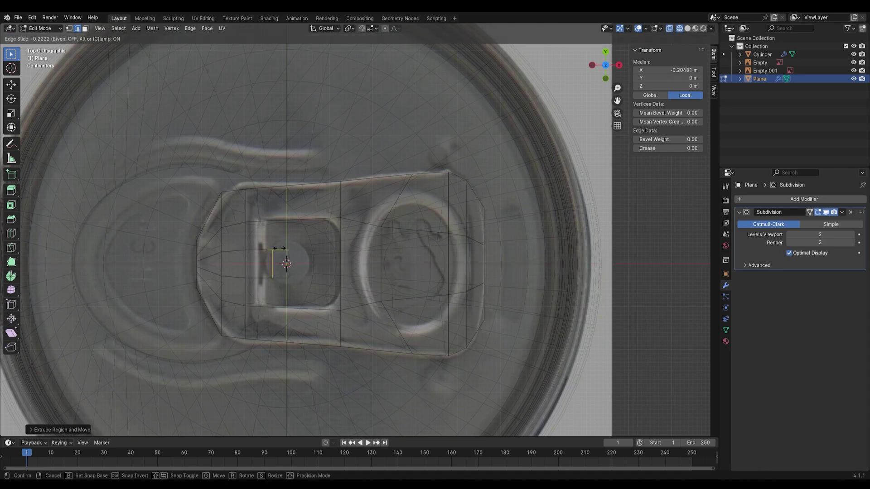
- Scale up the extruded edge and move it along X to shape the rivet flap inside the hole
shift+click(281, 279)
key(s)
click(333, 269)
key(g)
key(x)
click(346, 265)
key(Tab)
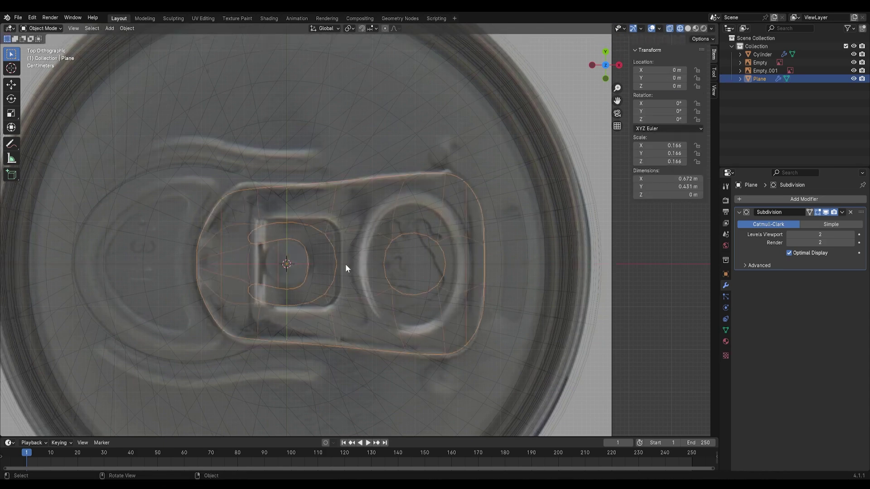
- Add a Solidify modifier with 0.169 m thickness above the tab's Subdivision modifier and shade the tab smooth
middle_drag(345, 264, 363, 212)
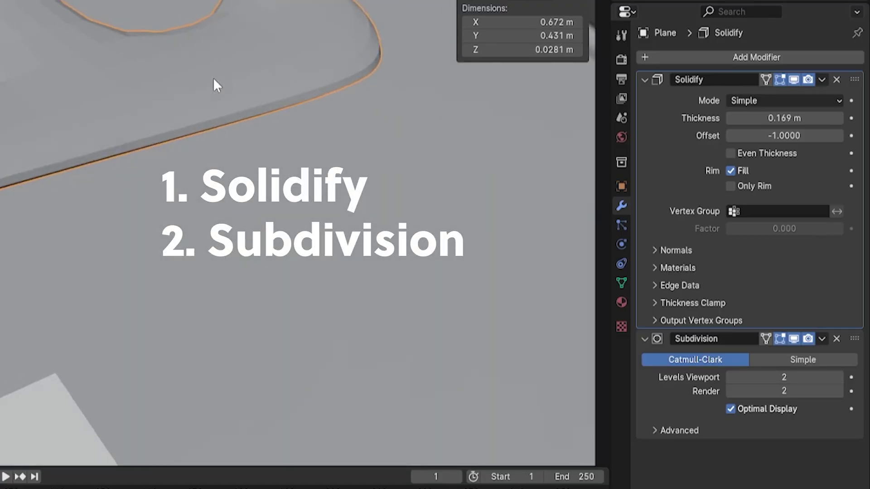
right_click(182, 44)
click(183, 44)
scroll(182, 44, down, 4)
middle_drag(113, 18, 205, 18)
scroll(205, 18, up, 2)
key(Tab)
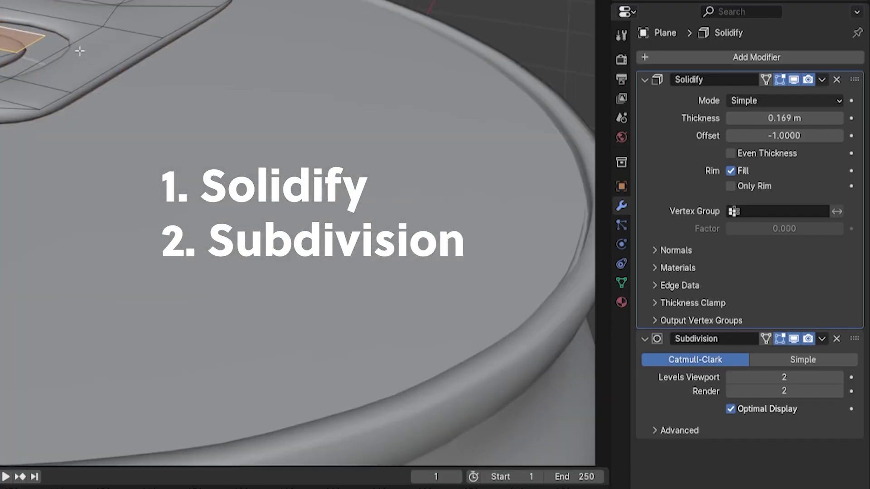
key(Tab)
- Try a Bevel modifier on the tab, placed between Solidify and Subdivision, with a reduced amount
click(725, 58)
click(661, 144)
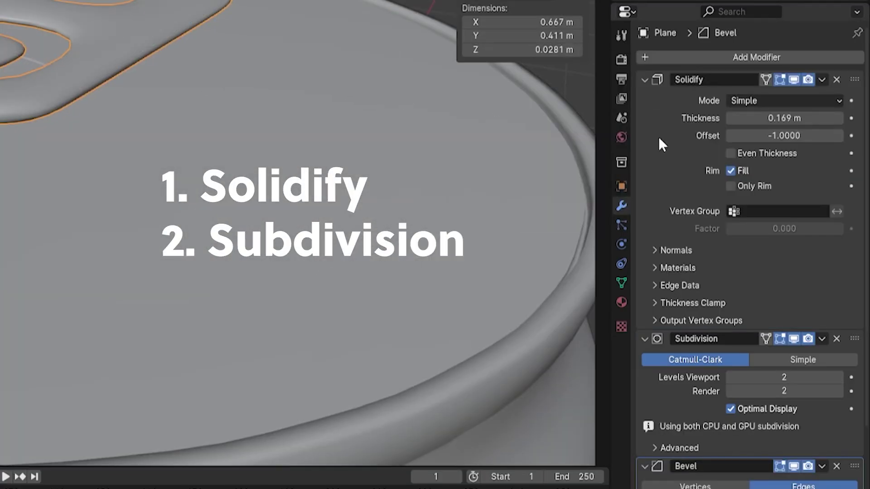
drag(853, 467, 853, 339)
scroll(750, 304, down, 4)
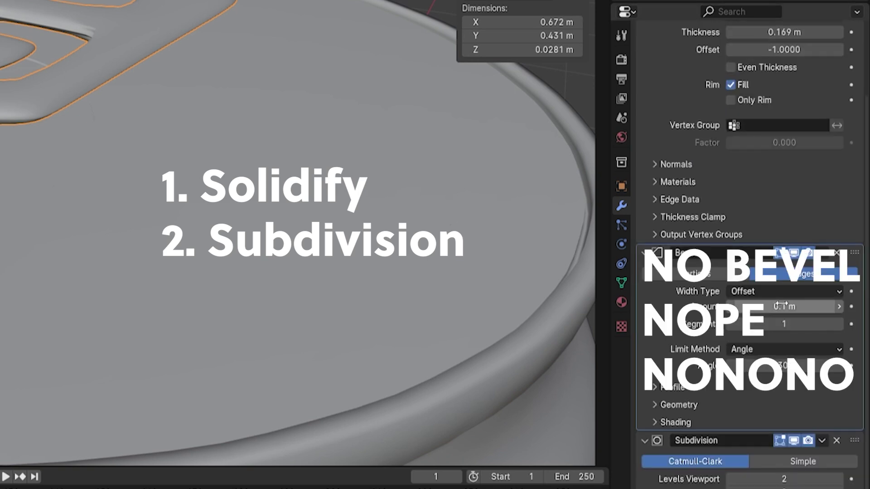
drag(797, 306, 760, 306)
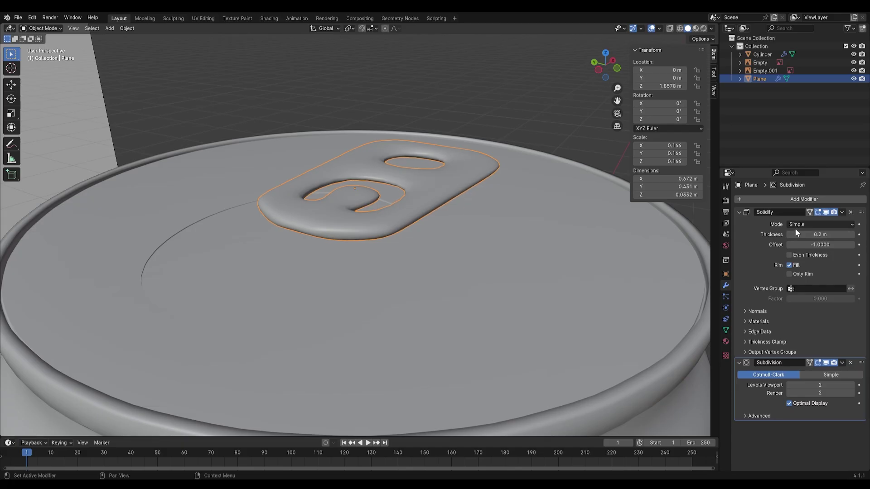
- Set the mean crease of the pull tab's outer boundary edges to 0.72
key(Tab)
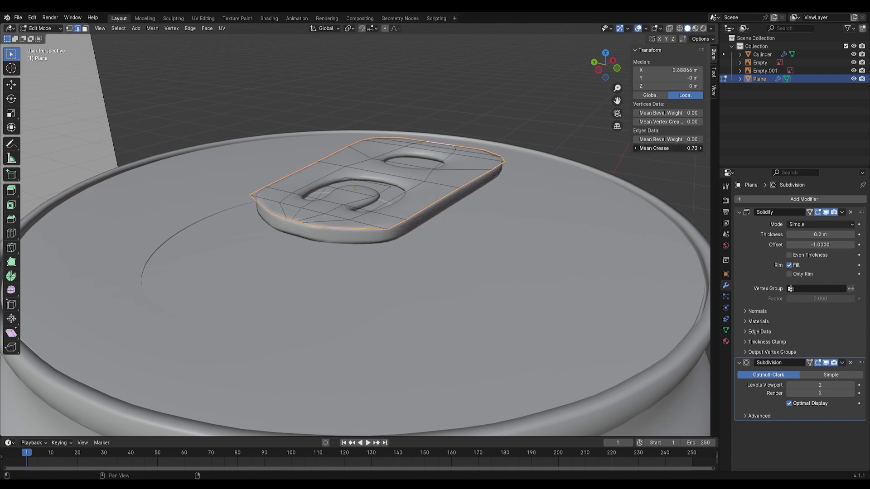
key(Tab)
middle_drag(481, 122, 506, 134)
- Set the mean crease of the smaller hole's edge loop to 0.42 and select the edge loop around the rivet flap hole
key(Tab)
key(alt+a)
alt+click(437, 168)
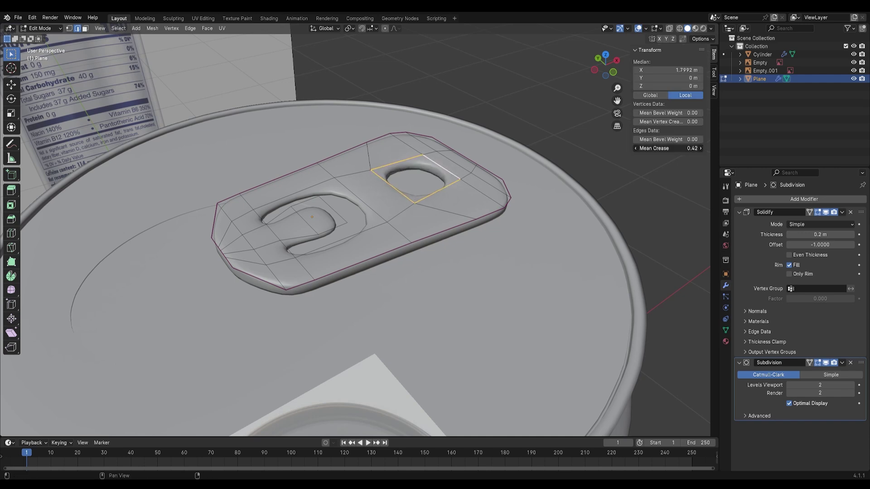
alt+click(353, 197)
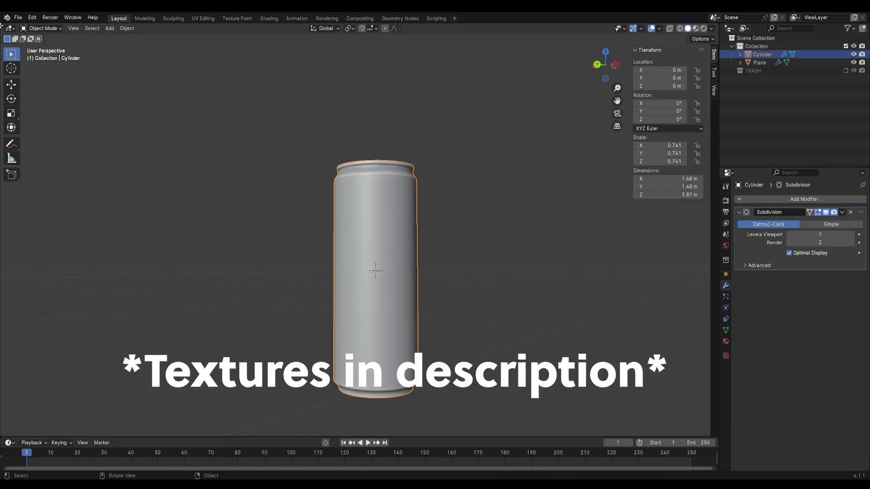
- Split the 3D viewport in two, turn one half into a Shader Editor and create a new material for the can
drag(1, 25, 363, 136)
click(10, 28)
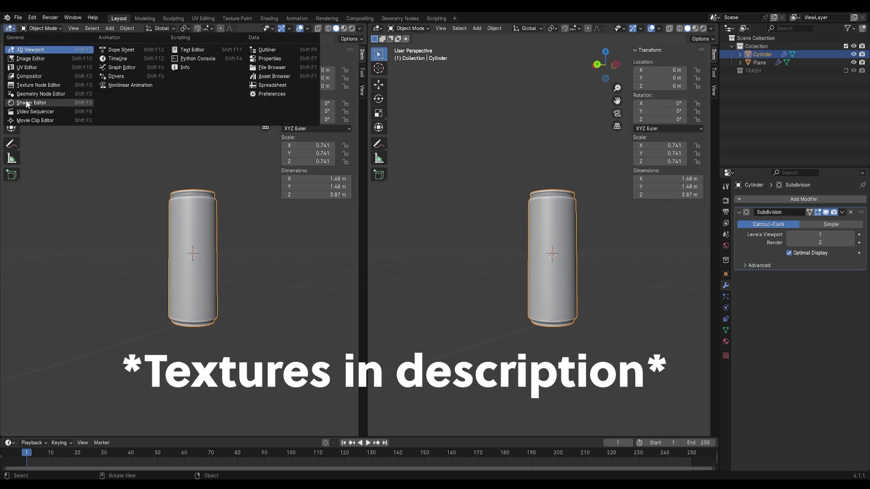
click(27, 103)
key(n)
click(201, 30)
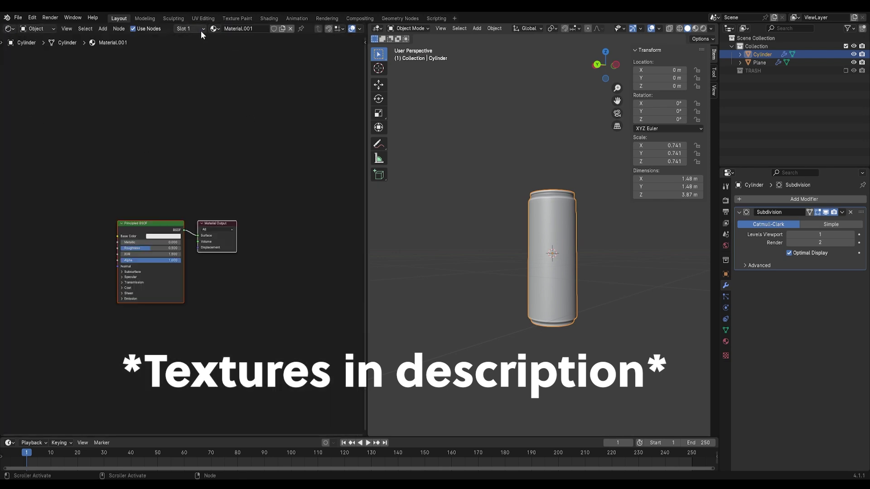
- Add a Noise Texture node beside the Principled BSDF in the can's material
scroll(208, 178, up, 4)
key(shift+a)
text(noi)
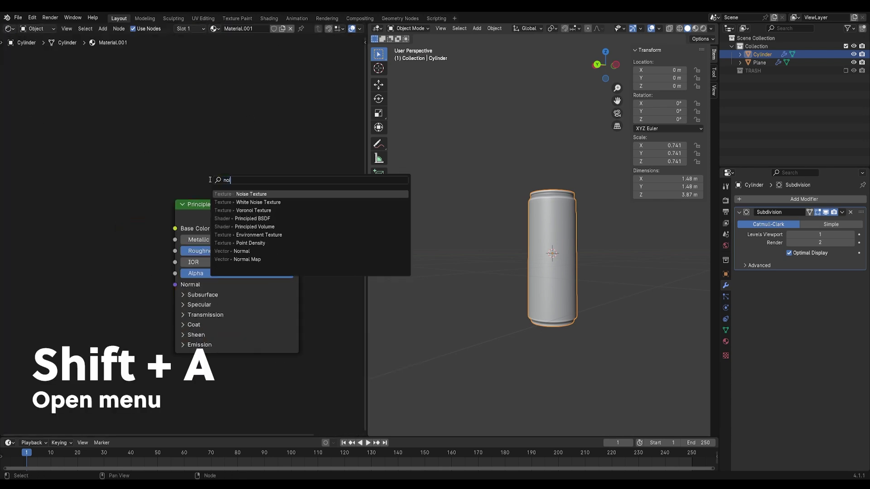
key(Return)
click(64, 242)
- Add a Color Ramp node and link it between the Noise Texture's Color output and the Principled BSDF's Roughness
key(shift+a)
text(co)
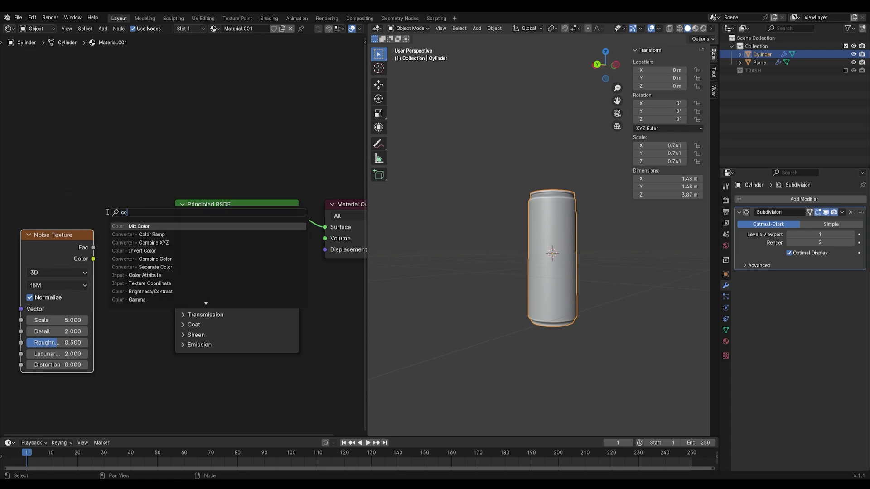
key(Return)
click(43, 233)
middle_drag(43, 233, 183, 197)
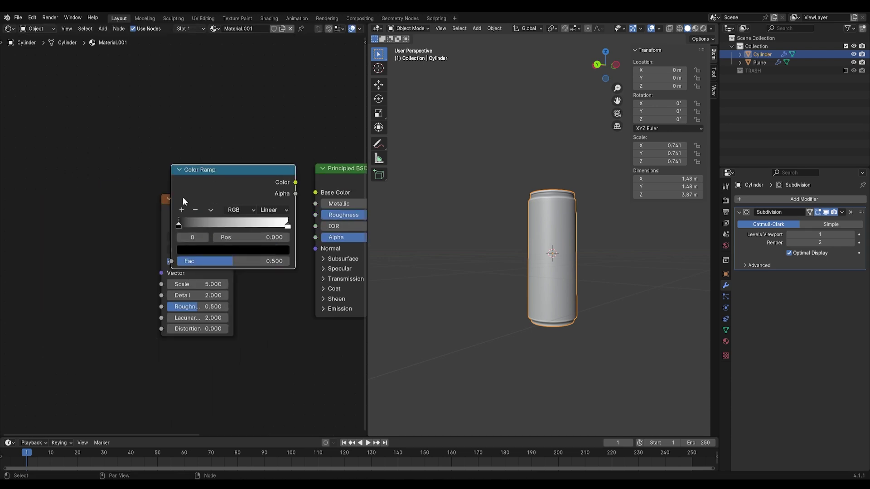
drag(167, 210, 46, 191)
drag(113, 205, 171, 261)
middle_drag(281, 202, 309, 185)
- Switch the viewport to Material Preview shading and hide its sidebar
click(695, 31)
scroll(594, 211, up, 4)
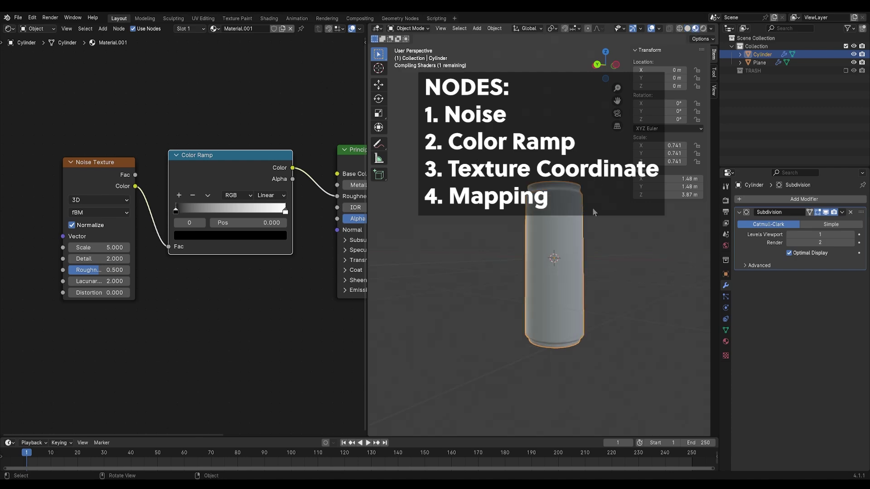
key(n)
middle_drag(598, 198, 593, 170)
- Feed the Noise Texture with UV coordinates through a Mapping node with X scale 26.1, and set the noise scale to 46.5
middle_drag(358, 204, 226, 194)
scroll(260, 190, up, 1)
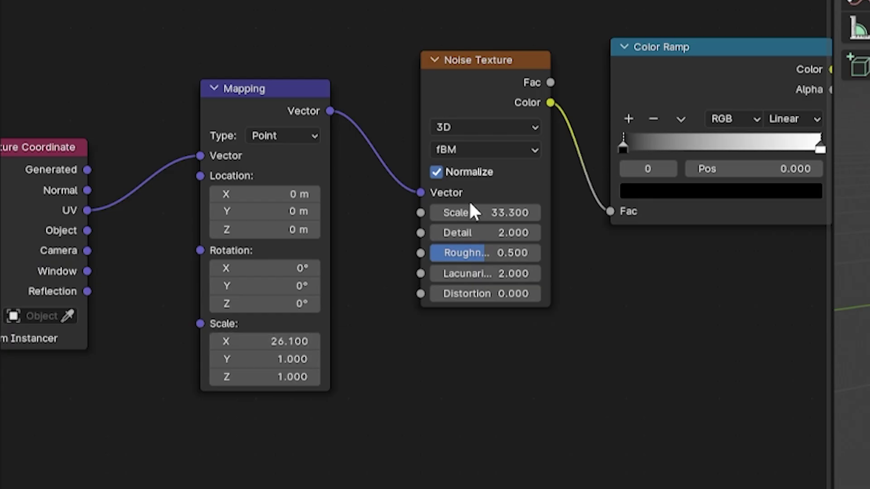
drag(470, 208, 529, 208)
scroll(695, 143, up, 4)
- Adjust the Color Ramp's black stop to a dark gray and its white stop to a mid gray
middle_drag(695, 143, 500, 149)
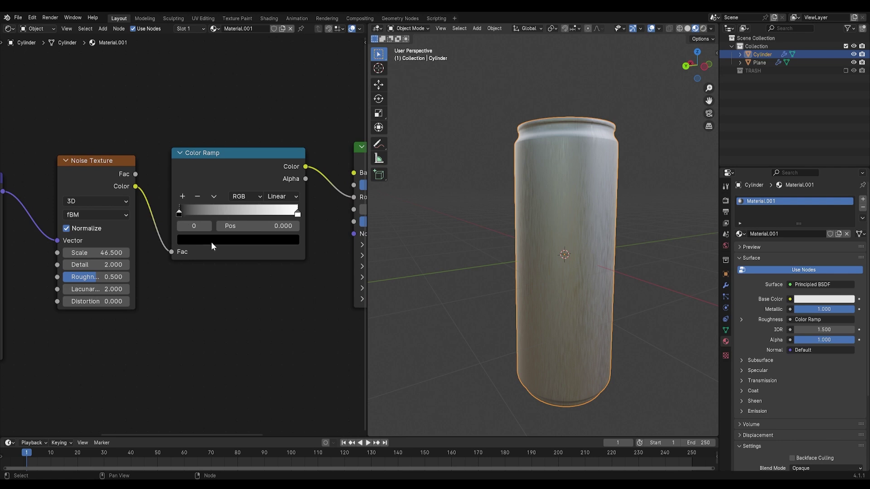
click(211, 243)
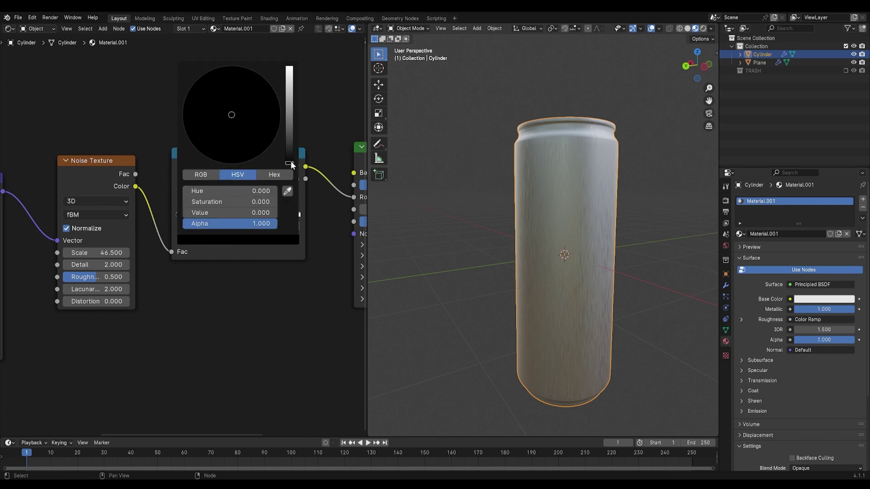
click(298, 213)
click(293, 240)
drag(289, 133, 289, 111)
- Assign the existing Material.001 to the pull tab
middle_drag(548, 189, 543, 212)
scroll(600, 180, up, 5)
shift+middle_drag(600, 181, 583, 272)
scroll(563, 263, down, 2)
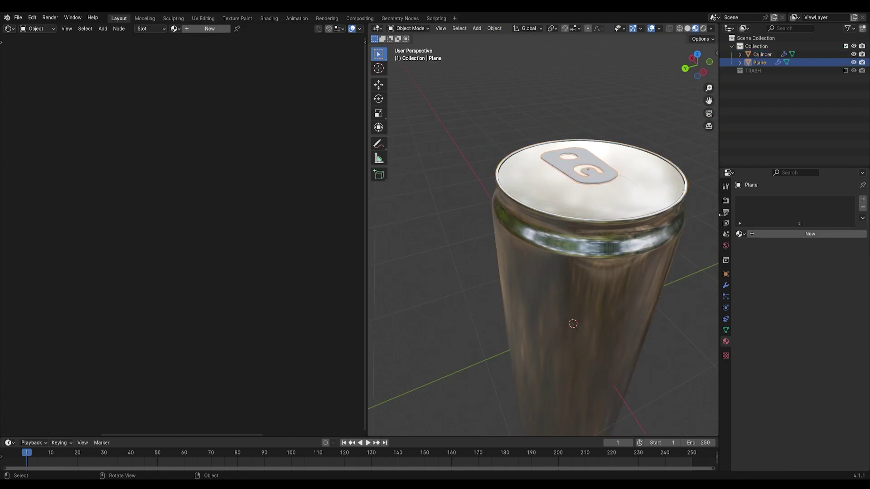
click(740, 234)
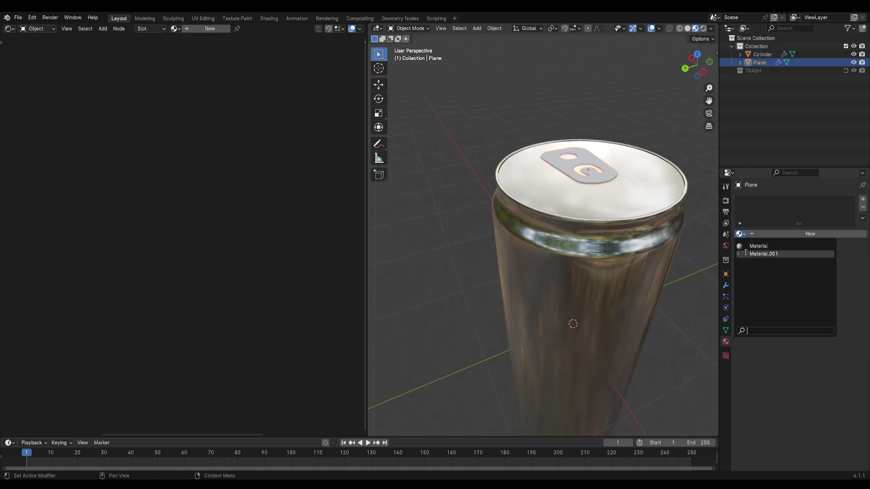
click(765, 250)
- Mark the can wall's upper and lower edge loops and one vertical edge line as seams
middle_drag(449, 186, 589, 240)
click(589, 240)
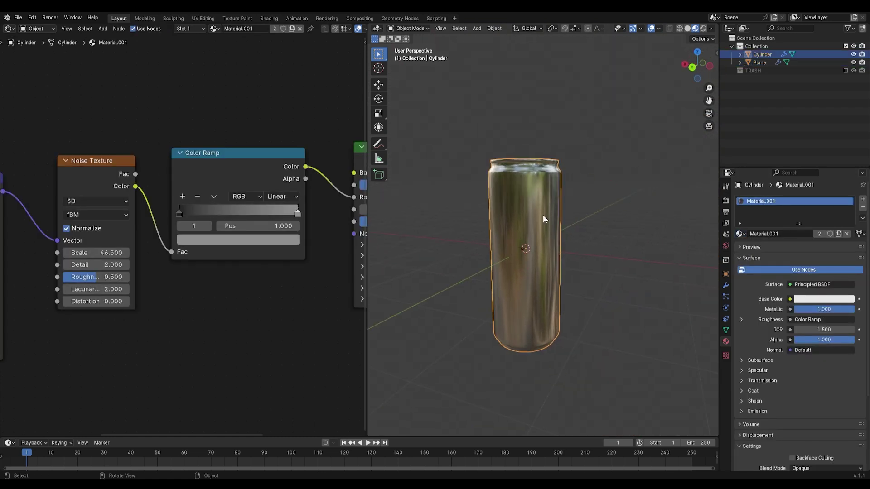
key(Tab)
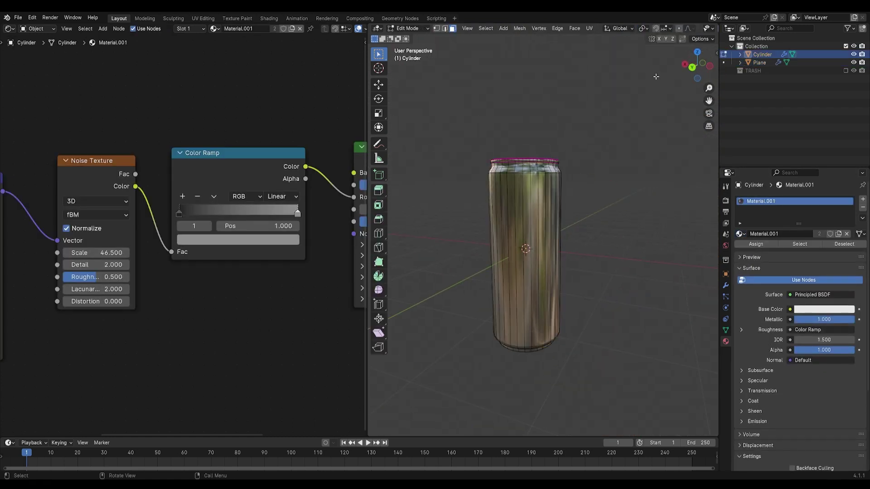
click(444, 29)
scroll(543, 195, up, 3)
middle_drag(544, 194, 531, 311)
scroll(550, 221, up, 1)
alt+click(539, 120)
scroll(564, 246, down, 2)
scroll(527, 307, up, 4)
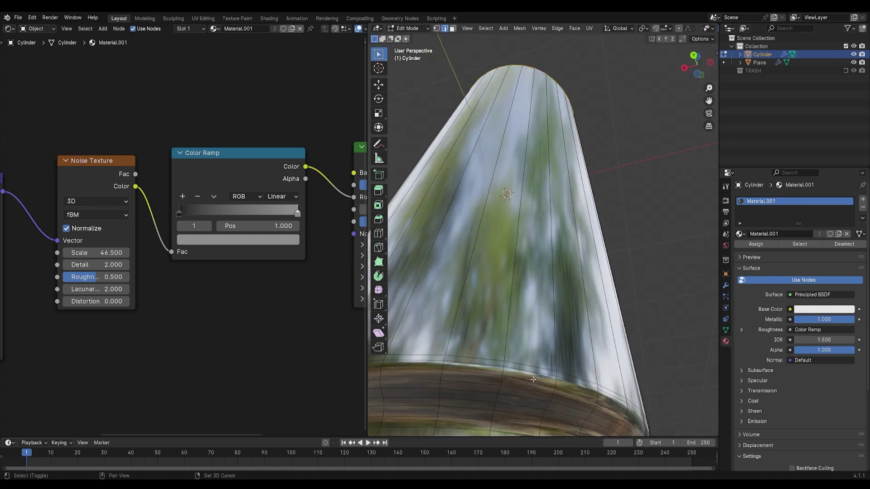
key(ctrl+e)
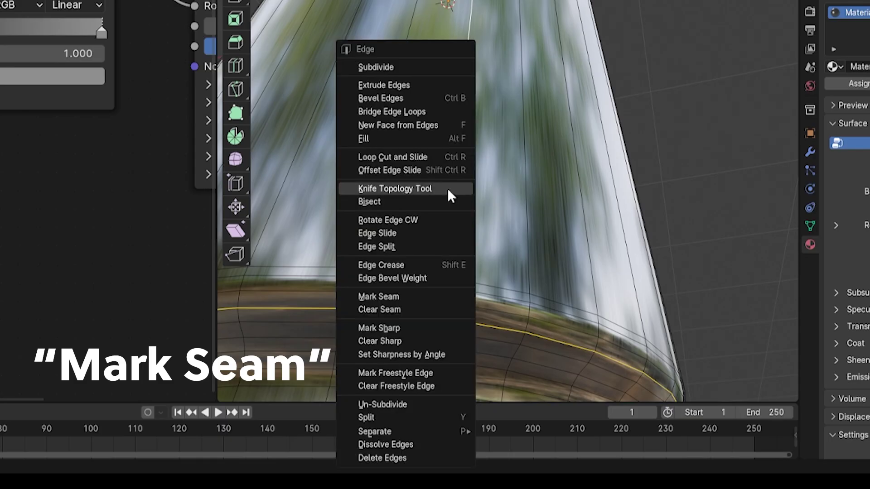
click(485, 375)
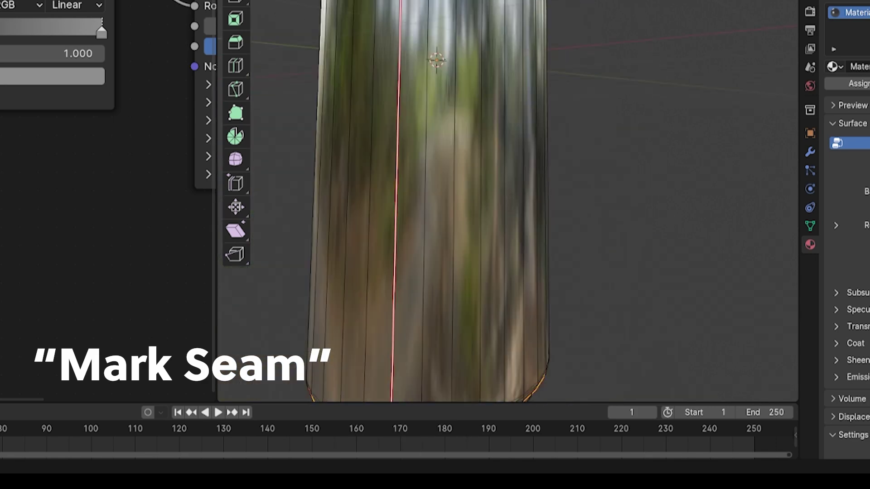
- Select the can wall island bounded by the seams and unwrap it
key(l)
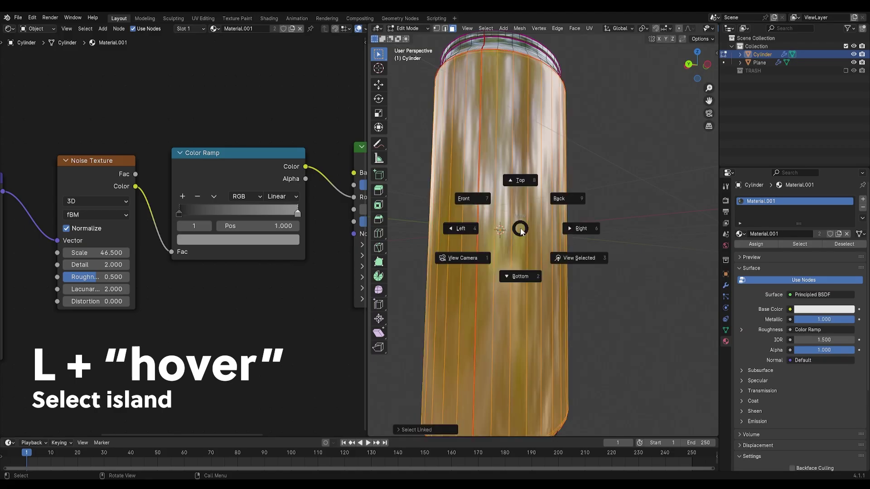
key(u)
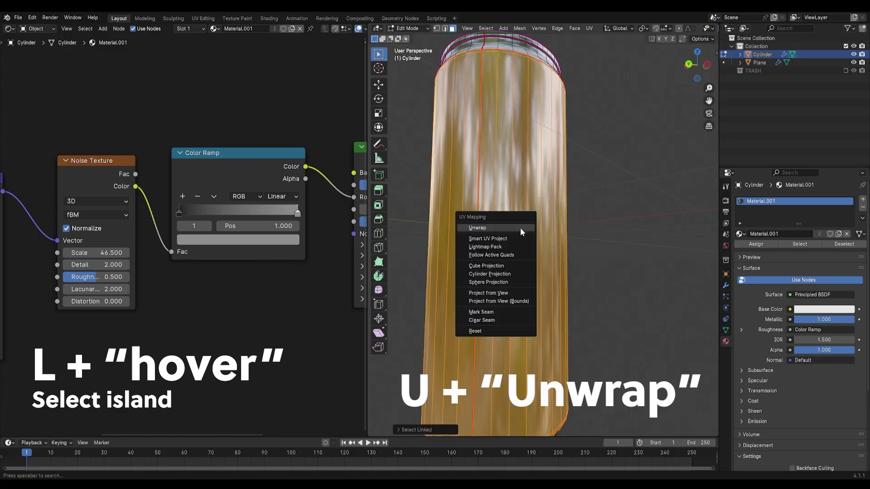
click(520, 228)
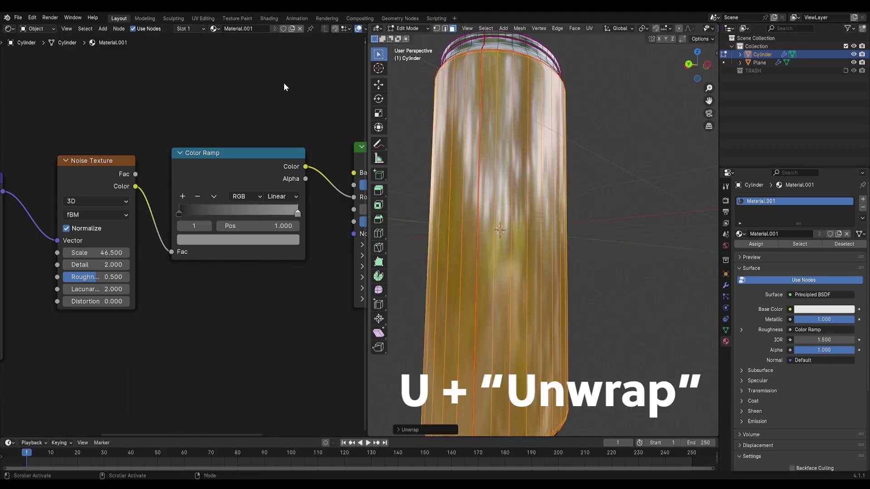
- Add a Mix Color node and link its Result to the Principled BSDF's Base Color
scroll(229, 116, down, 3)
key(shift+a)
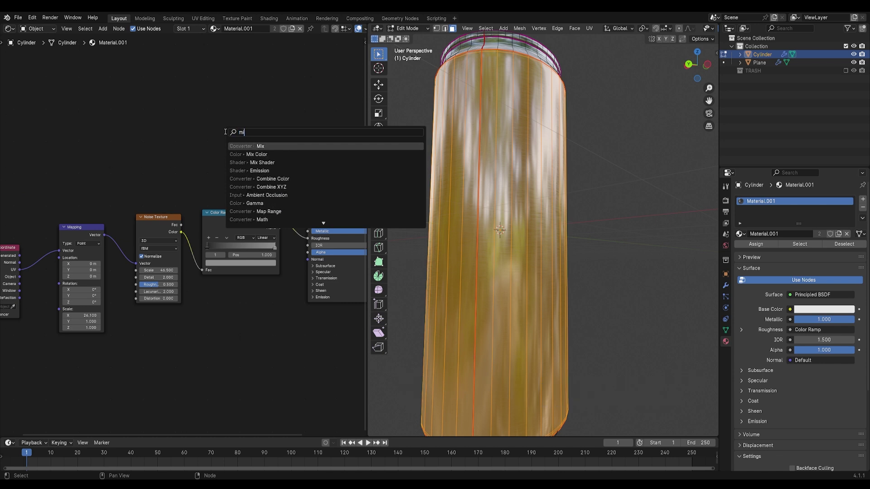
key(Return)
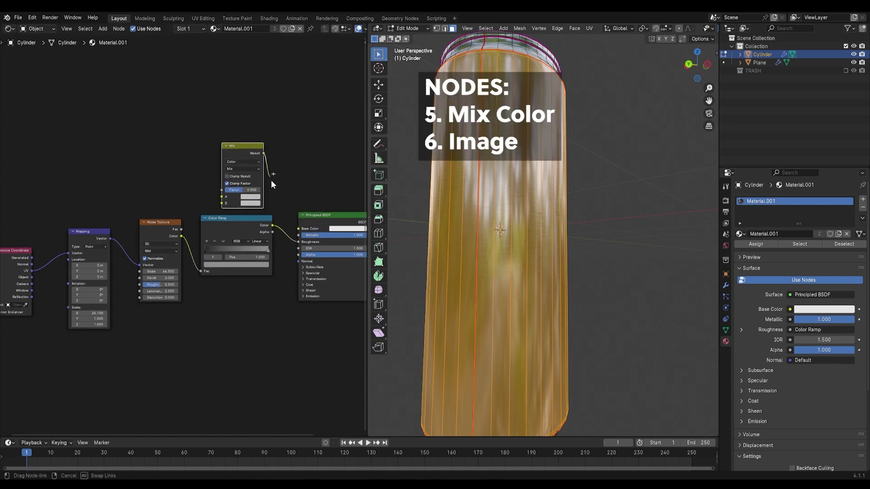
drag(271, 180, 299, 228)
- Add an Image Texture with the label image, link its Color and Alpha to the Mix node's A and Factor, and set B to white
key(shift+a)
text(image)
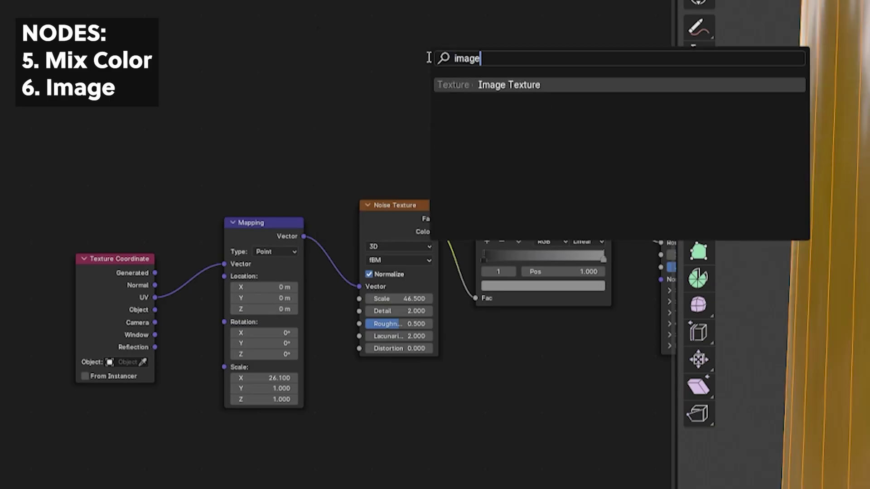
key(Return)
drag(512, 158, 515, 156)
drag(400, 62, 421, 83)
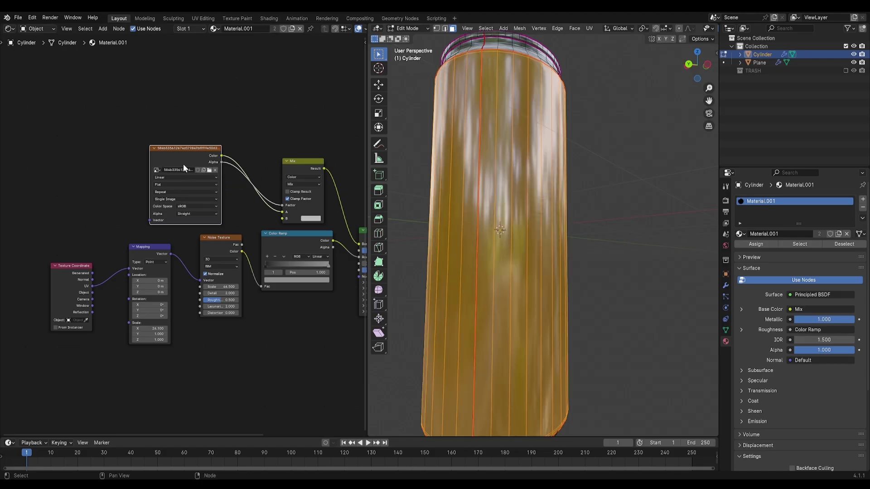
ctrl+scroll(273, 199, right, 3)
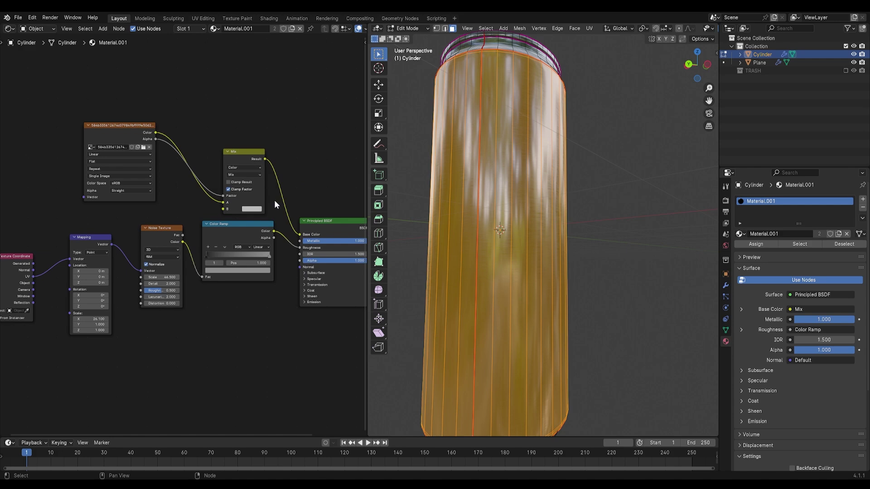
click(251, 209)
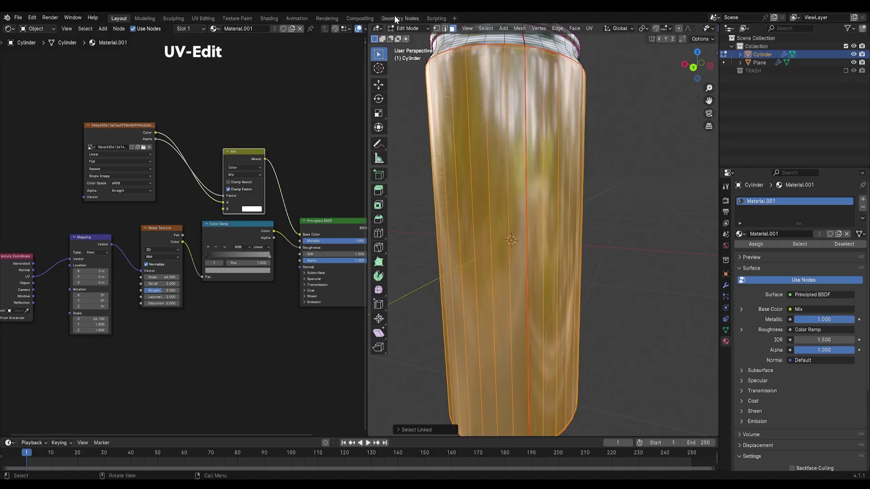
- In the UV Editing workspace, use Material Preview shading and rotate the can wall's UV island by 90 degrees
click(213, 17)
click(696, 28)
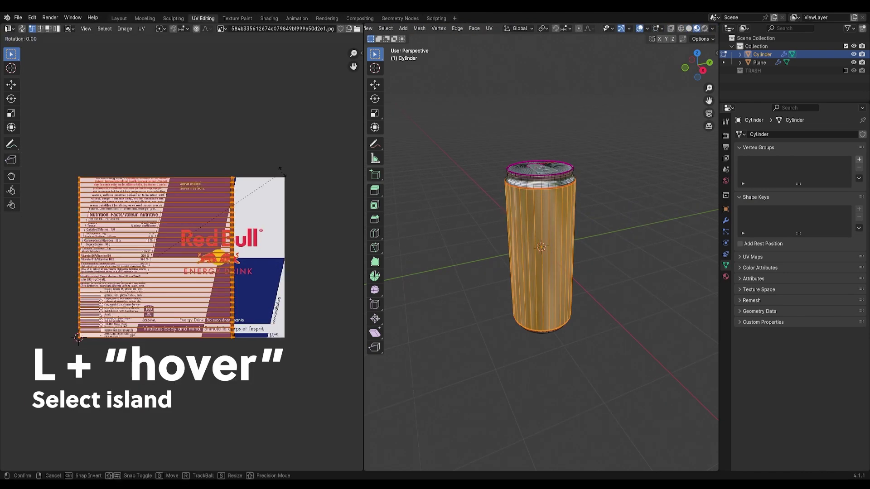
text(90)
key(Return)
- Scale up and move the wall's UV island to span the full width of the label image
scroll(258, 230, up, 2)
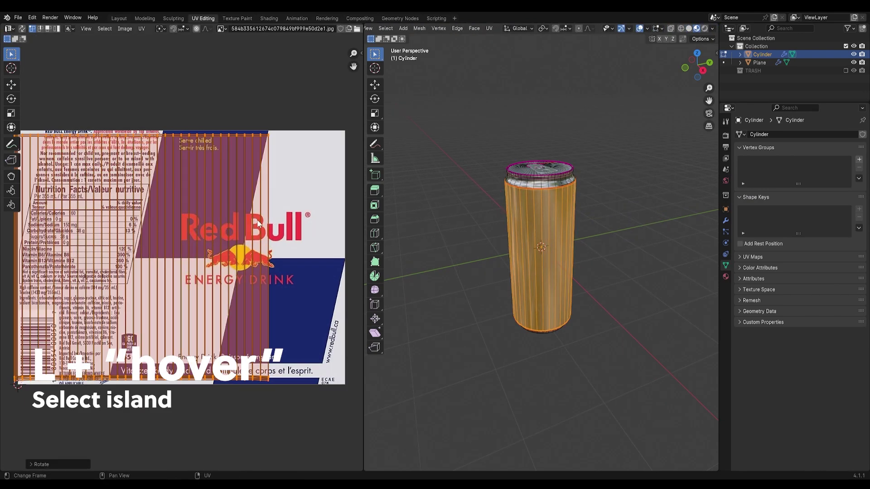
key(s)
click(275, 224)
key(g)
click(324, 229)
key(s)
click(326, 240)
key(g)
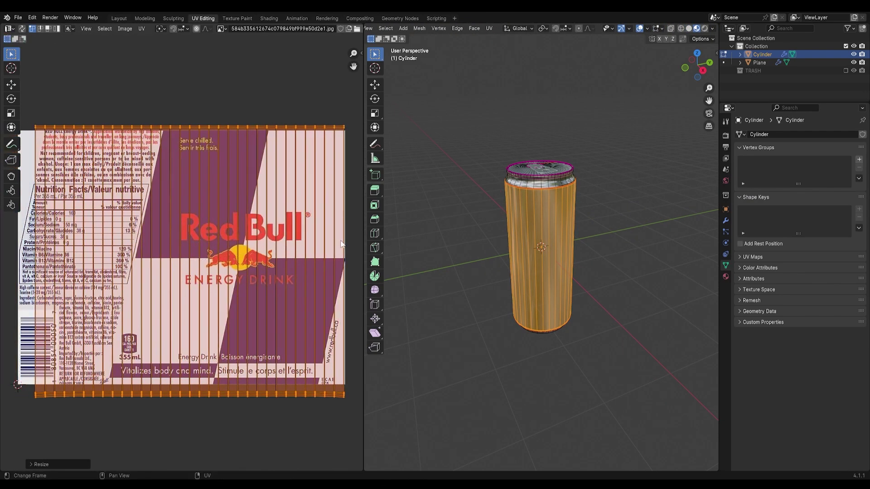
click(333, 242)
- Scale the wall's UV island down along Y to about 0.93 and move it to fit the label's height
key(s)
key(y)
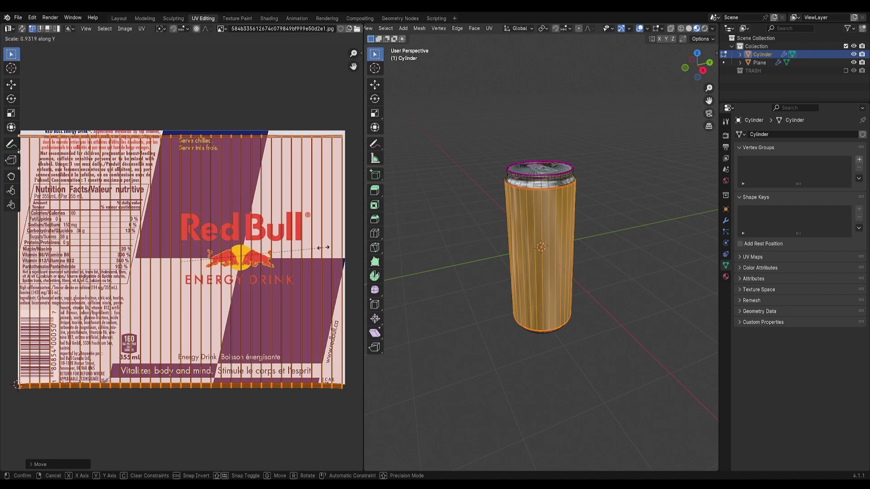
click(323, 245)
key(g)
click(324, 241)
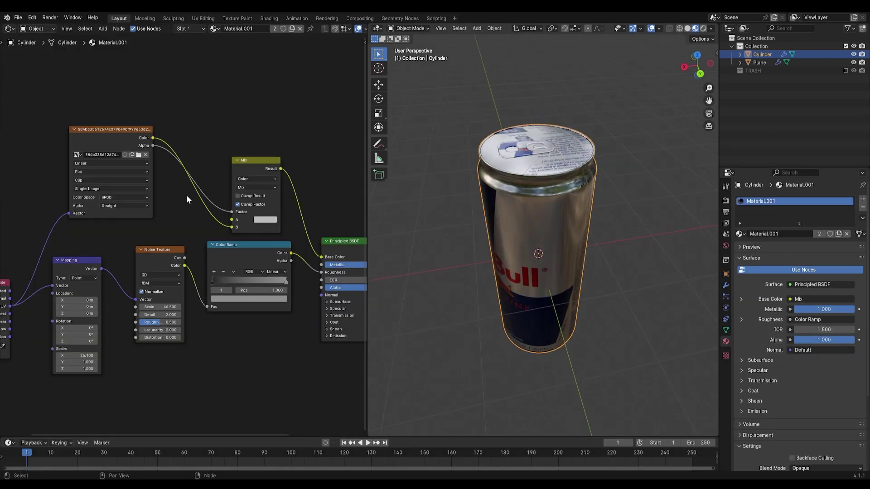
- Select all can faces except the labelled wall and move their UVs off the label image
key(Tab)
key(l)
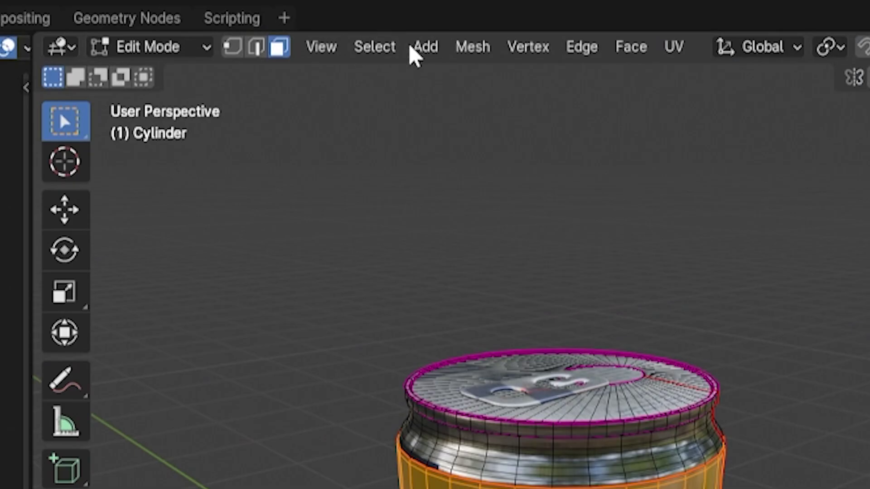
click(487, 29)
click(493, 45)
key(l)
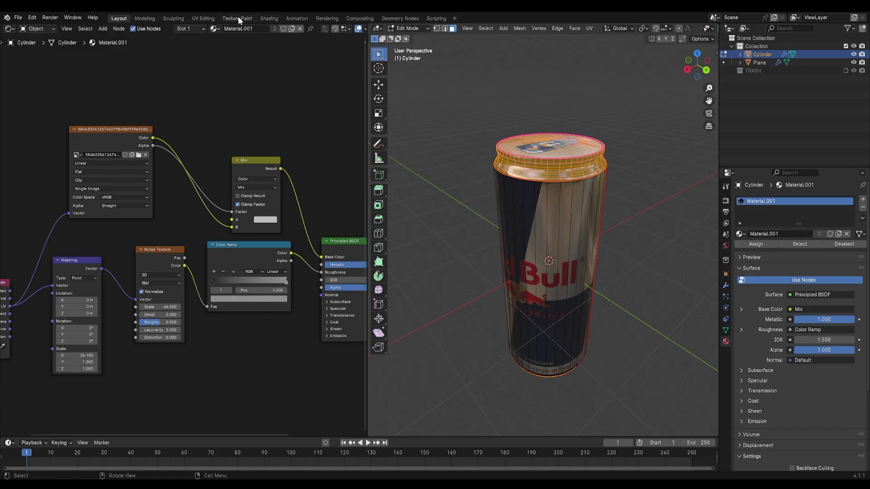
click(204, 17)
scroll(178, 249, down, 2)
key(a)
key(g)
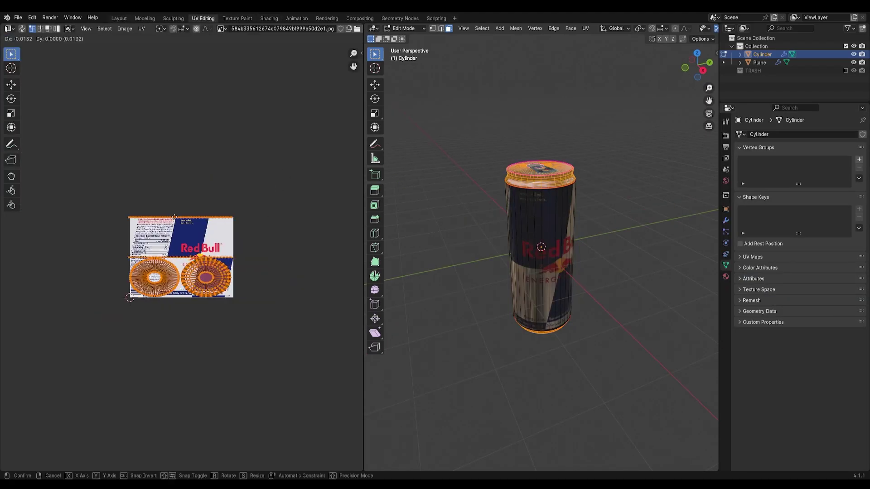
click(33, 220)
key(Tab)
- Move all of the pull tab's UVs off the label image and return to the Layout workspace
scroll(441, 189, up, 2)
middle_drag(441, 189, 463, 217)
click(563, 162)
key(Tab)
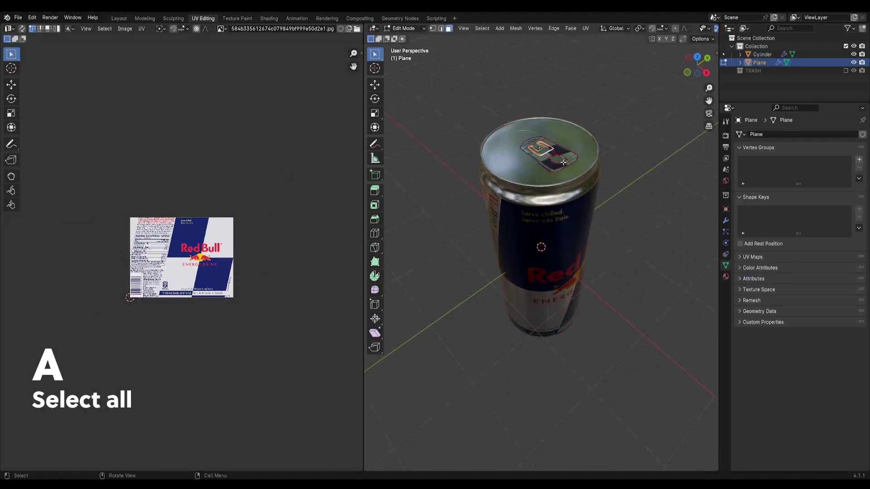
key(a)
key(a)
key(g)
click(162, 211)
key(Tab)
click(119, 20)
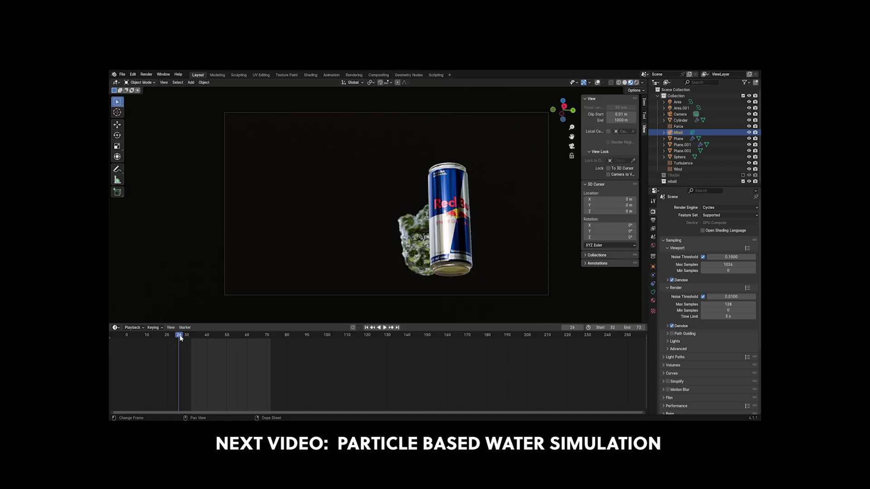
- Play back the water splash animation around the can
key(space)
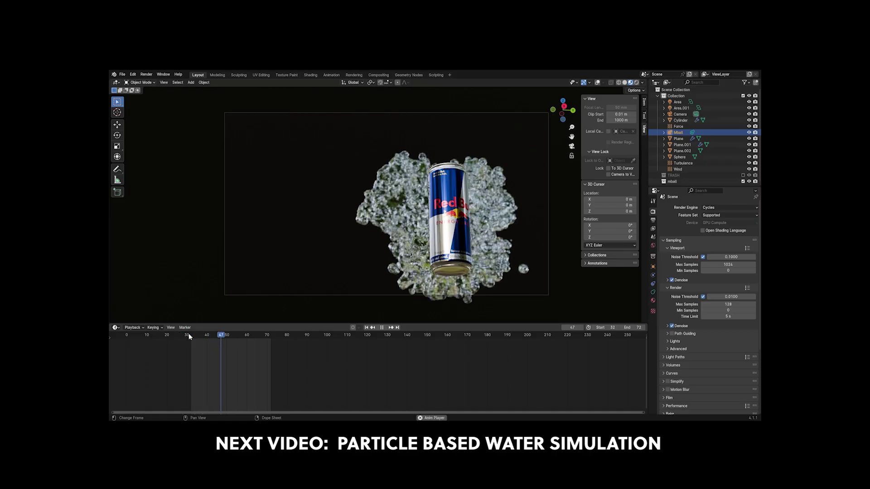